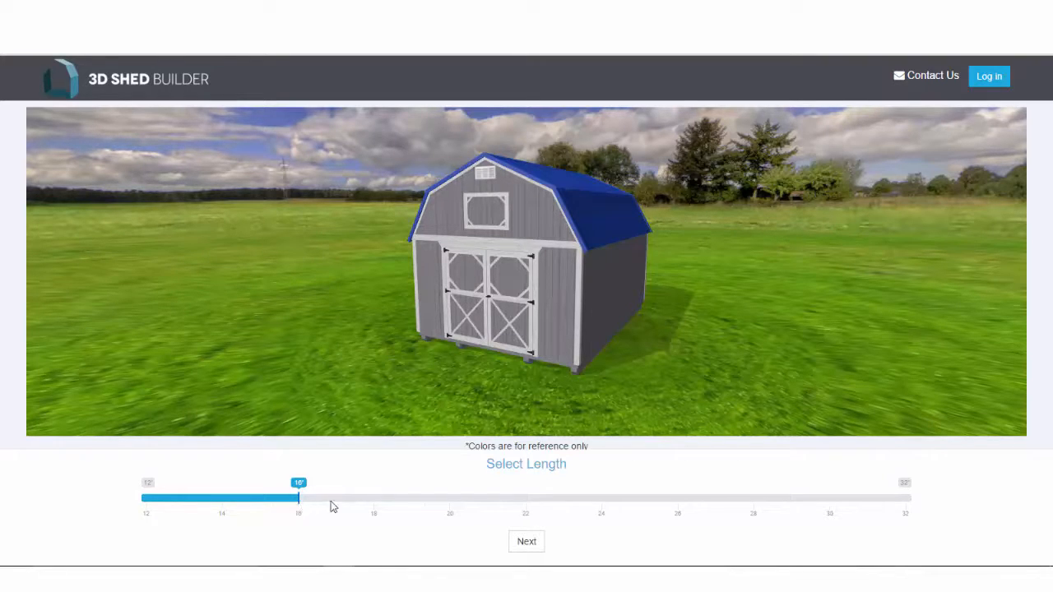
Stretch the shed to 24 ft long and apply a Barn Red metal roof.
{"action": "left_click", "coordinate": [364, 508]}
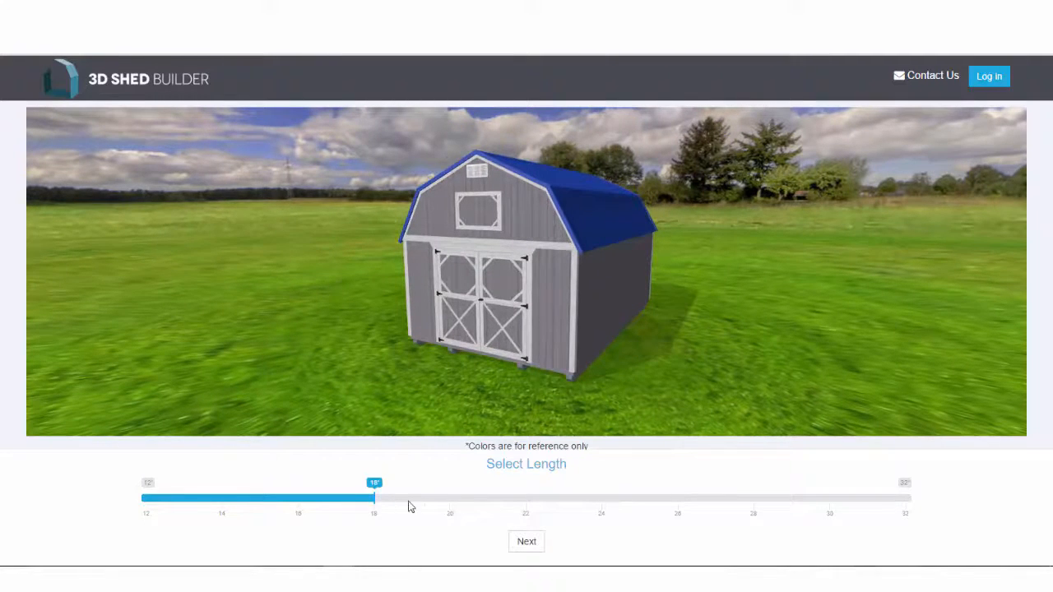
{"action": "left_click_drag", "start_coordinate": [409, 507], "coordinate": [623, 498]}
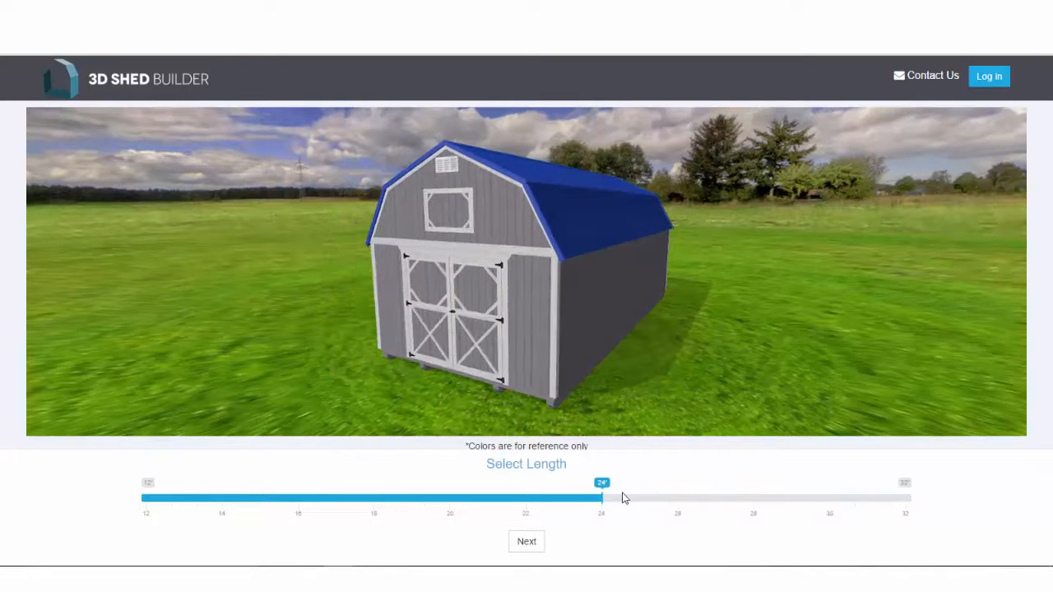
{"action": "left_click", "coordinate": [535, 544]}
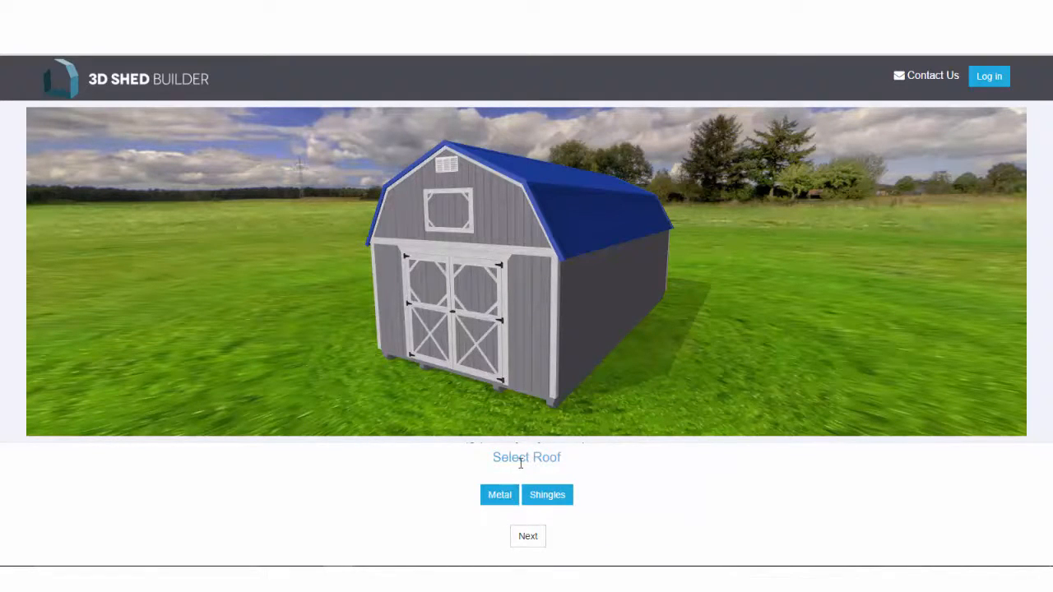
{"action": "left_click", "coordinate": [500, 496]}
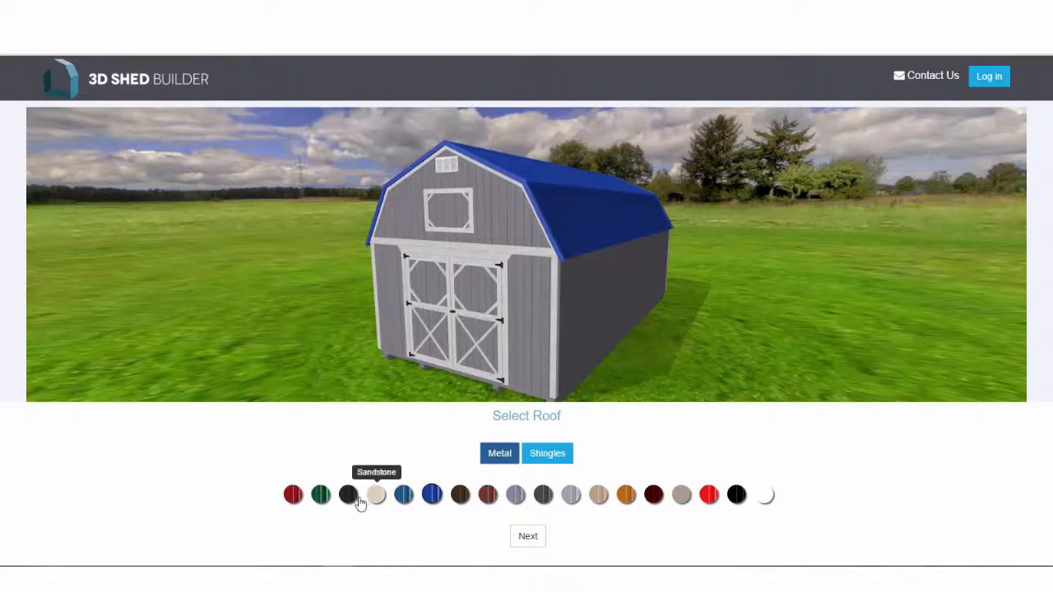
{"action": "left_click", "coordinate": [294, 497]}
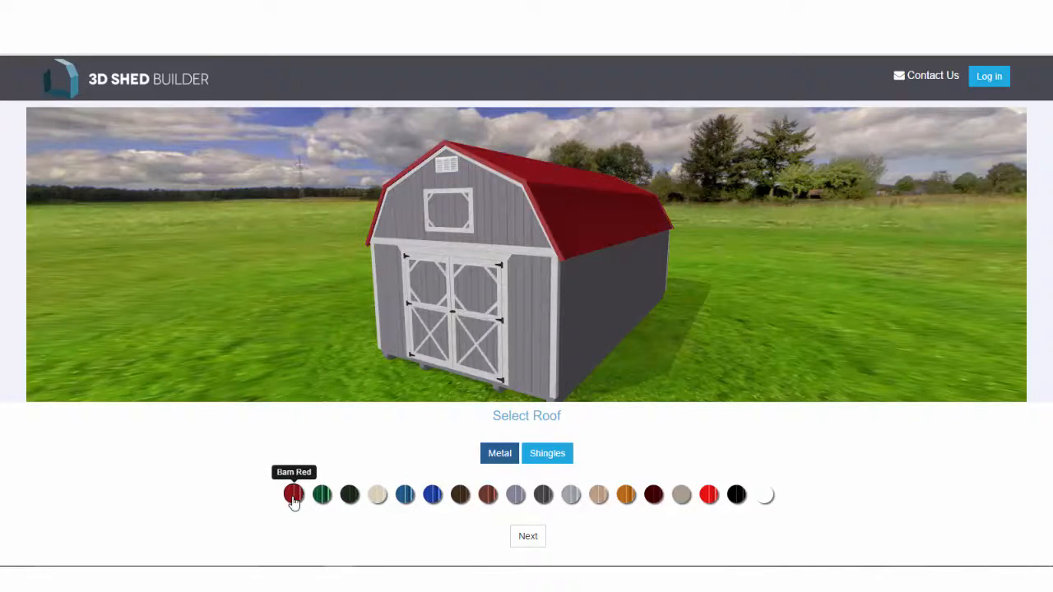
{"action": "left_click", "coordinate": [526, 539]}
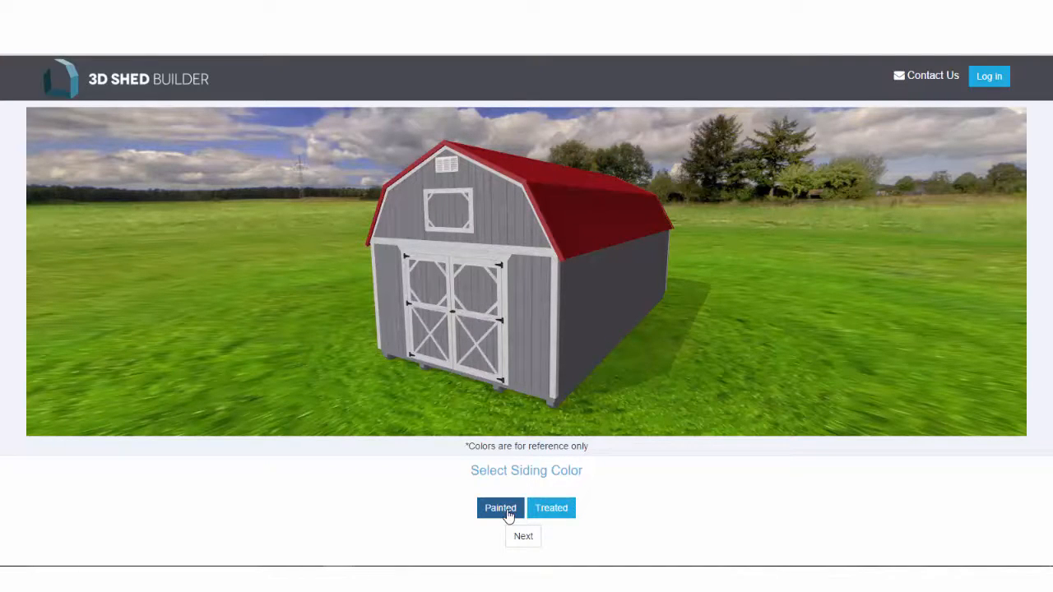
Paint the siding Taupe.
{"action": "left_click", "coordinate": [509, 512]}
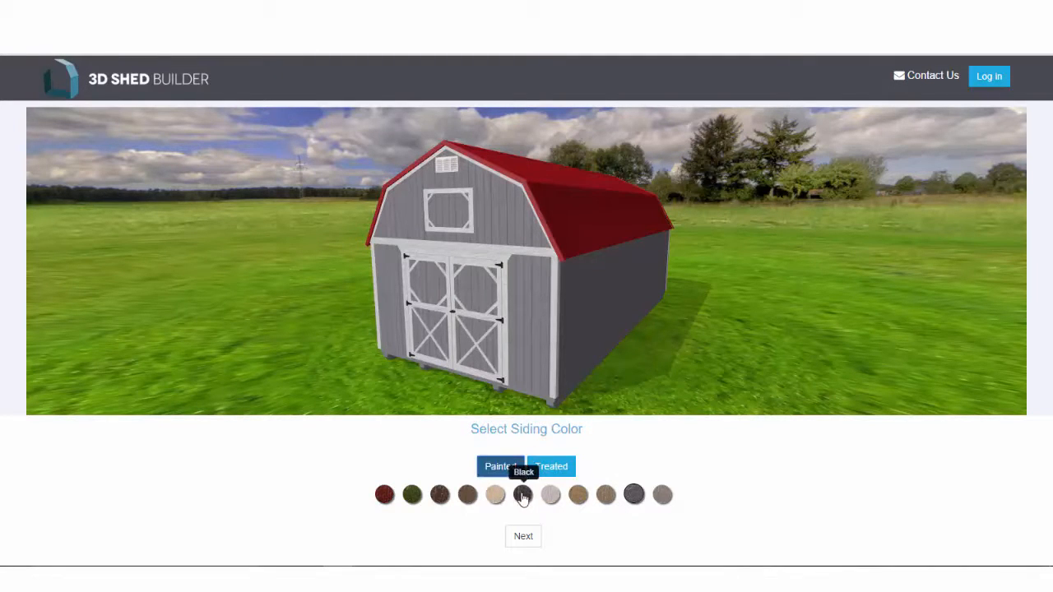
{"action": "left_click", "coordinate": [468, 496]}
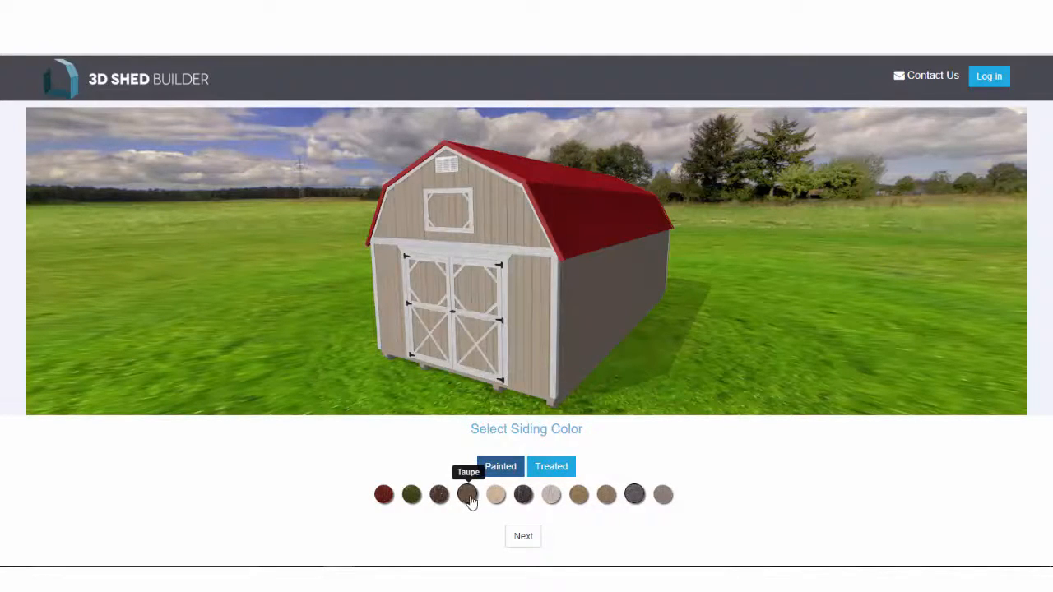
{"action": "left_click", "coordinate": [529, 535]}
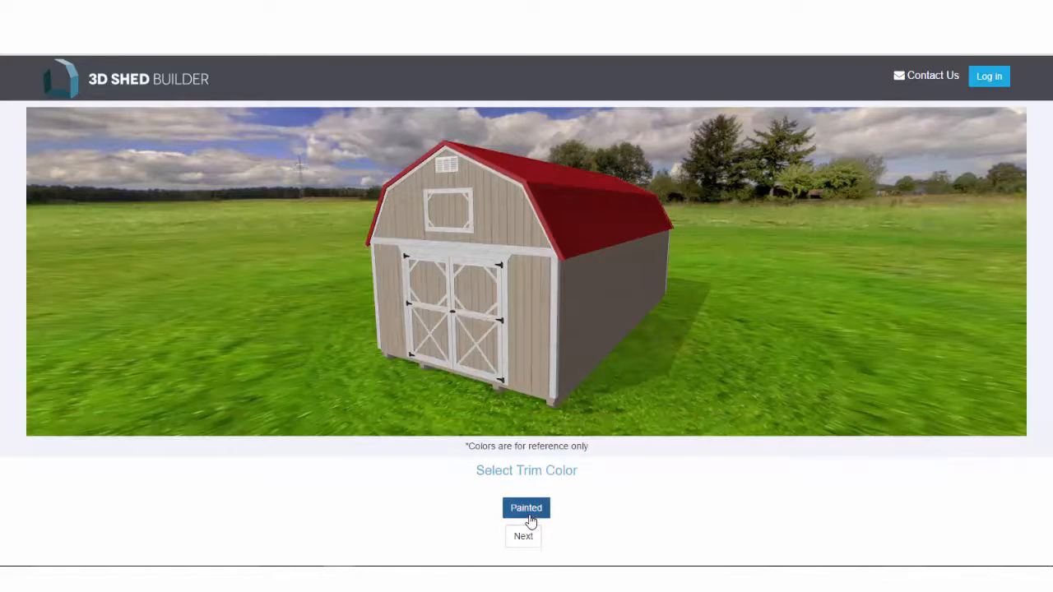
Paint the trim Barn Red and finish the guided setup.
{"action": "left_click", "coordinate": [530, 516]}
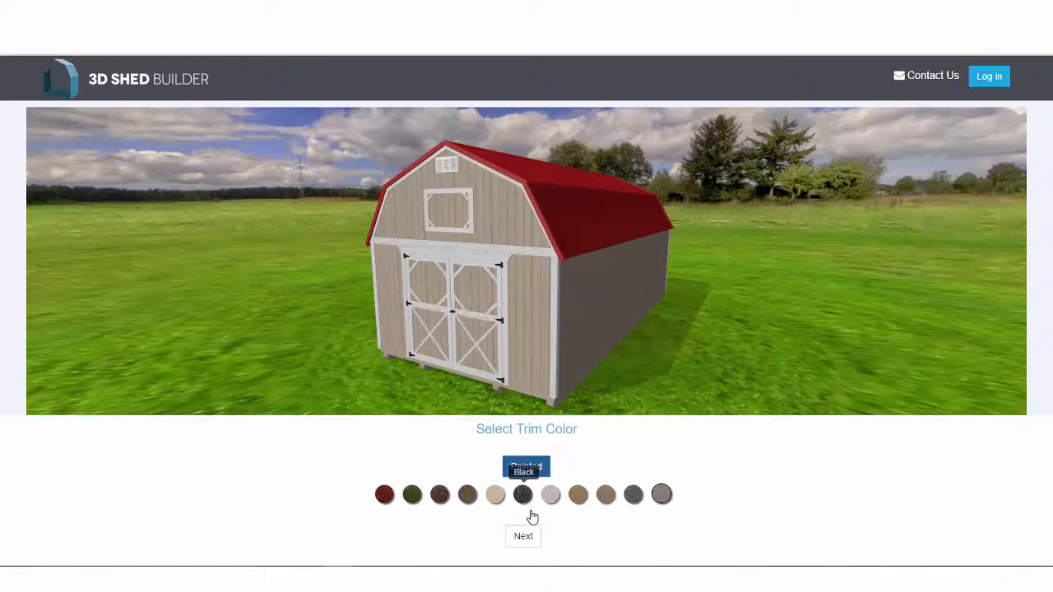
{"action": "left_click", "coordinate": [385, 496]}
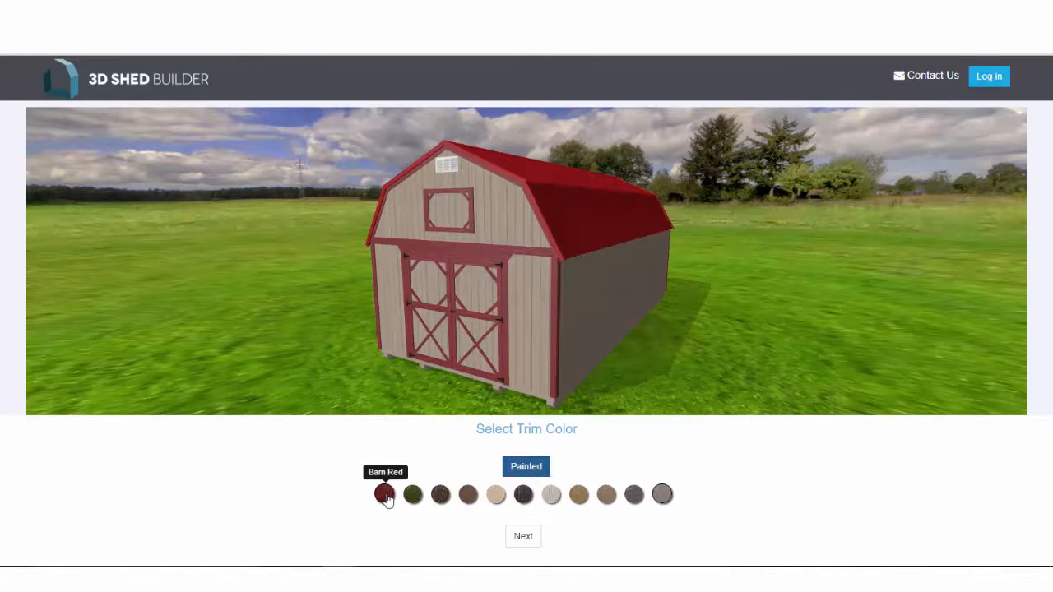
{"action": "left_click", "coordinate": [508, 541]}
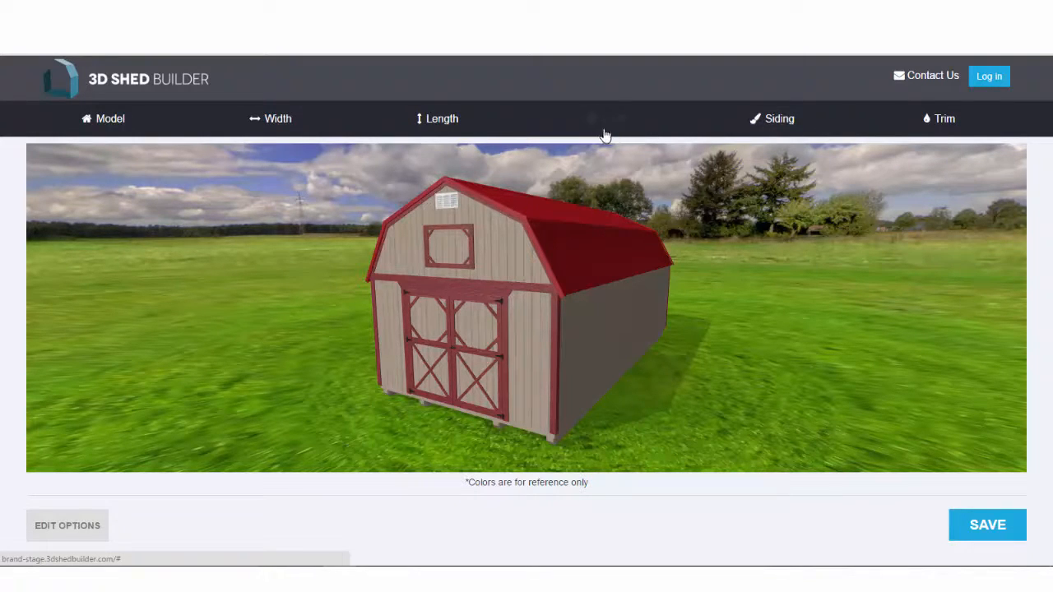
Preview Dark Green, Almond, charcoal, White, Brown, tan and Dark Grey siding, then settle on Light Grey.
{"action": "left_click", "coordinate": [779, 128]}
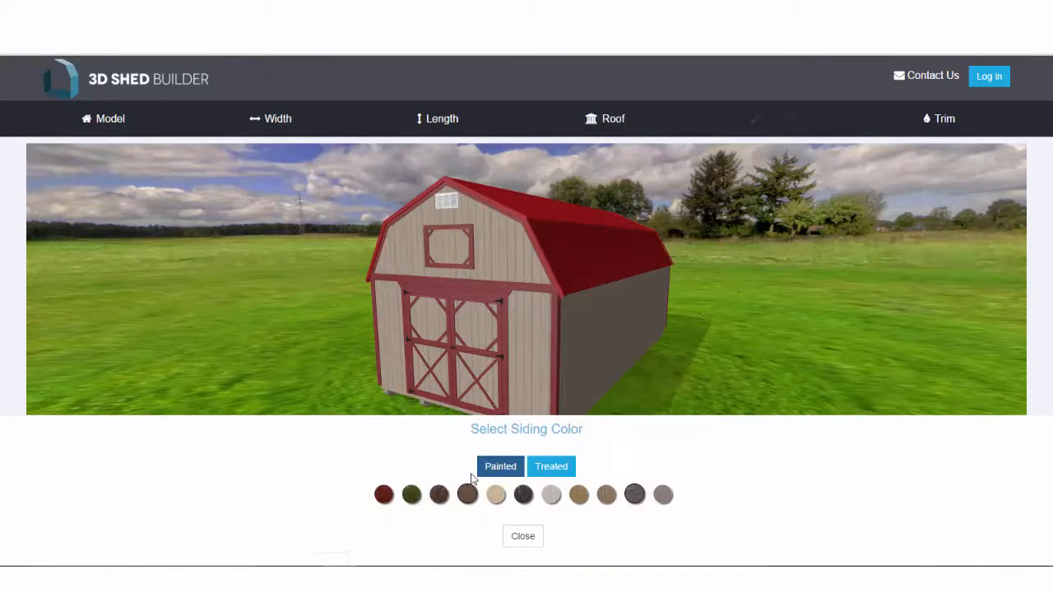
{"action": "left_click", "coordinate": [414, 498]}
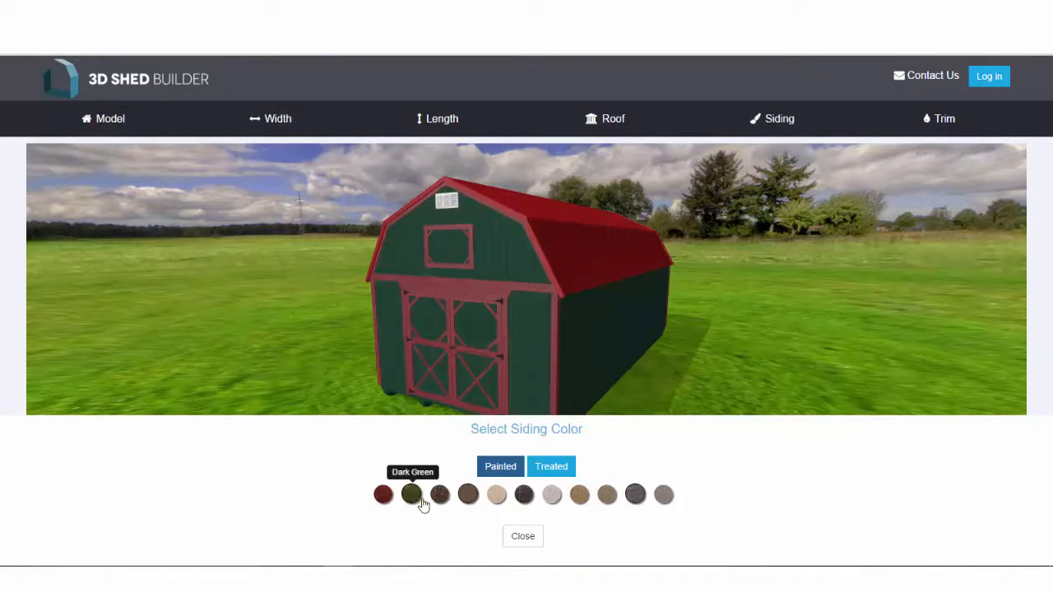
{"action": "left_click", "coordinate": [500, 499]}
{"action": "left_click", "coordinate": [524, 498]}
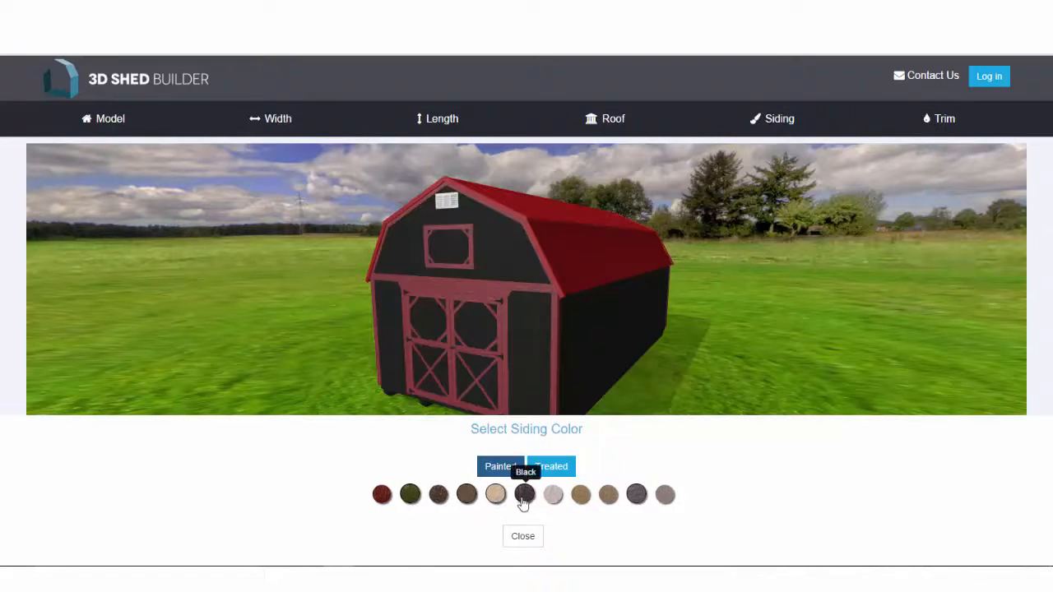
{"action": "left_click", "coordinate": [554, 499]}
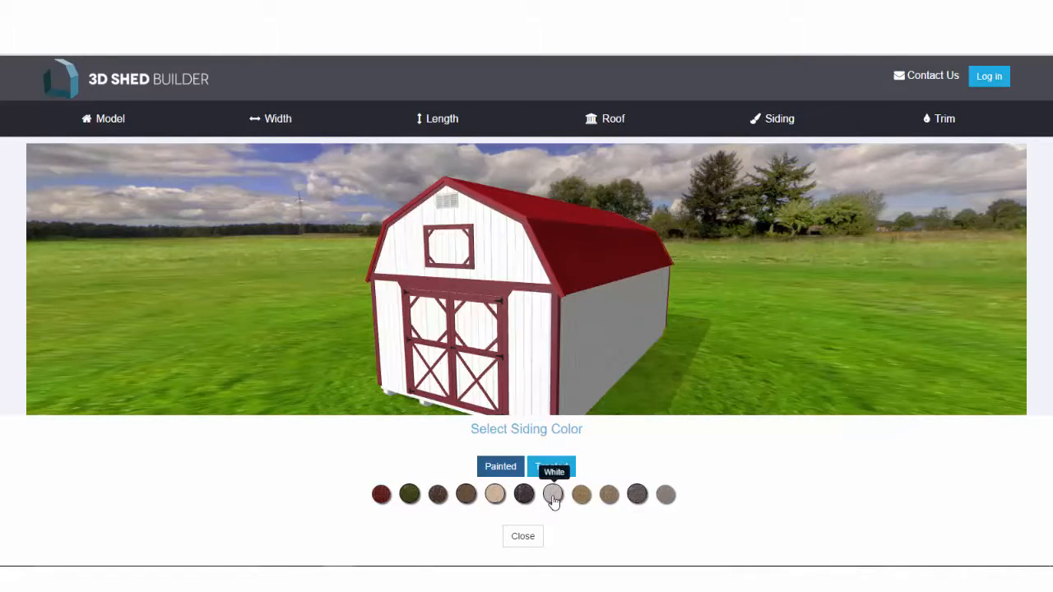
{"action": "left_click", "coordinate": [440, 497]}
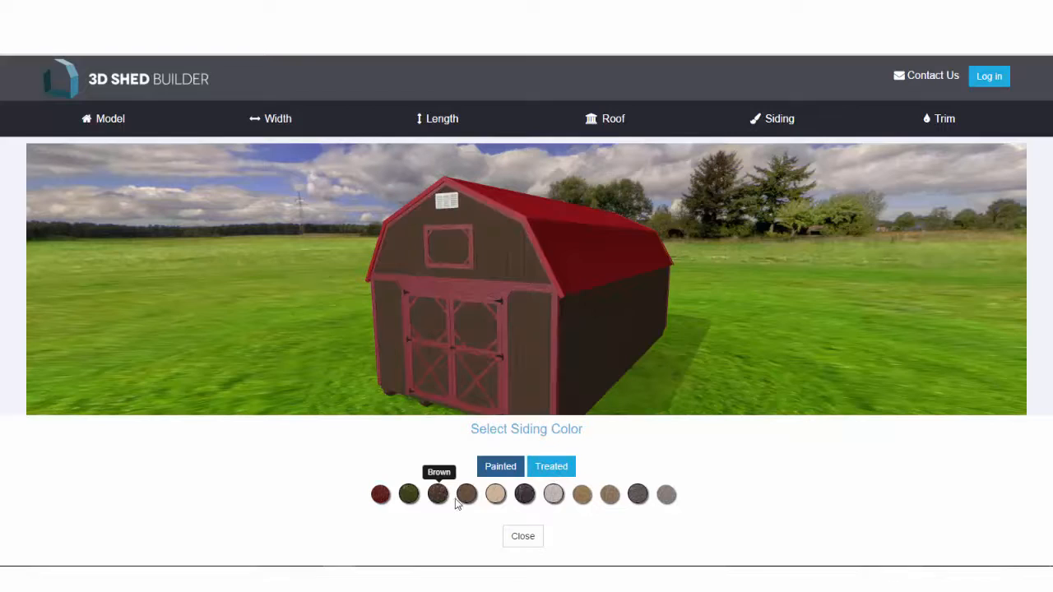
{"action": "left_click", "coordinate": [584, 499]}
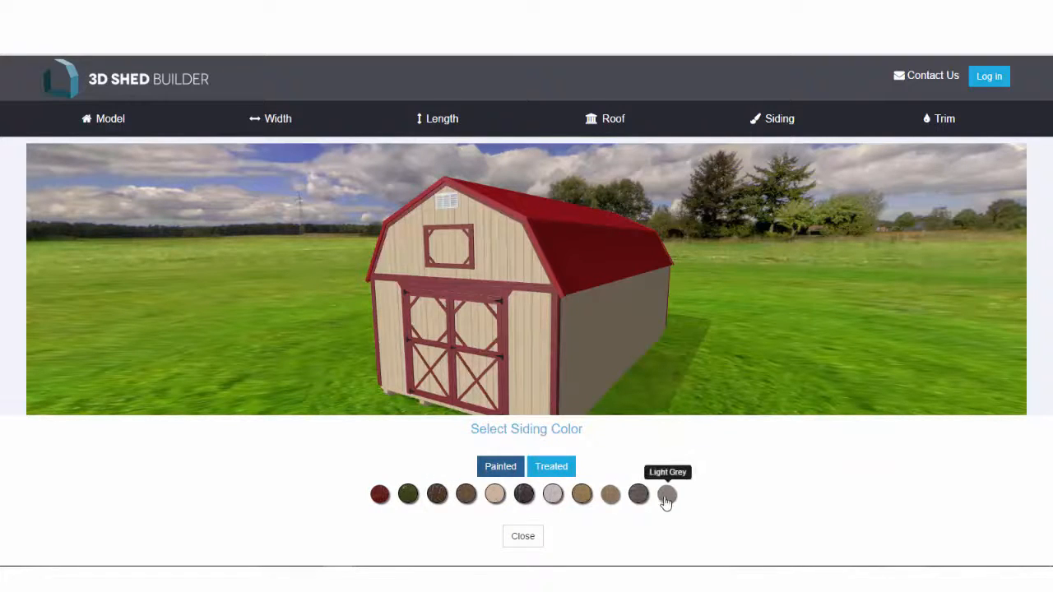
{"action": "left_click", "coordinate": [666, 498]}
{"action": "left_click", "coordinate": [638, 498]}
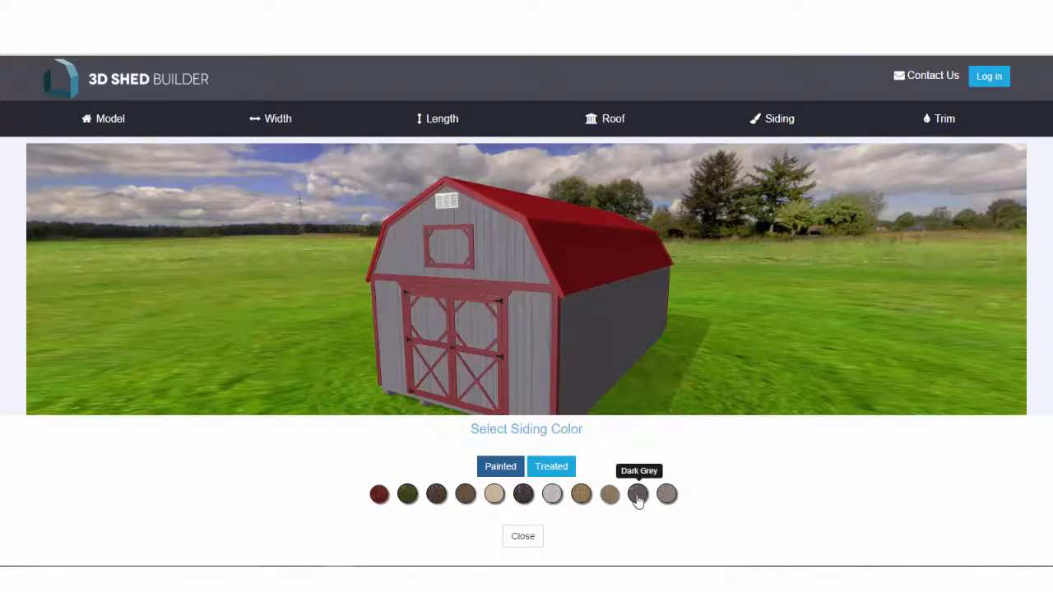
{"action": "left_click", "coordinate": [667, 497]}
{"action": "left_click", "coordinate": [530, 540]}
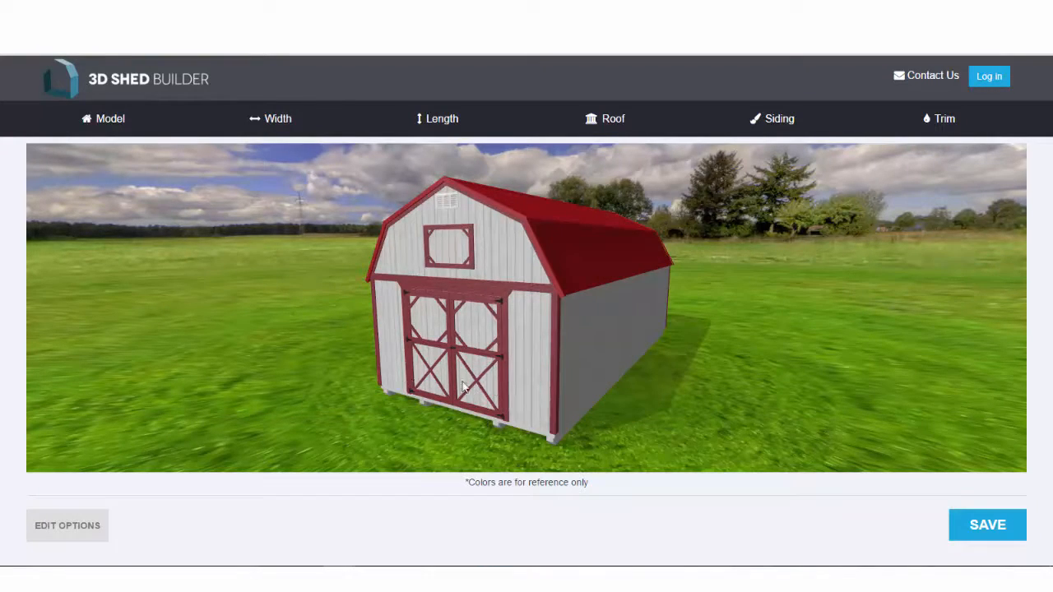
Rotate the view to show the shed's long side and open Edit Options.
{"action": "left_click_drag", "start_coordinate": [463, 382], "coordinate": [851, 376]}
{"action": "left_click_drag", "start_coordinate": [486, 352], "coordinate": [779, 304]}
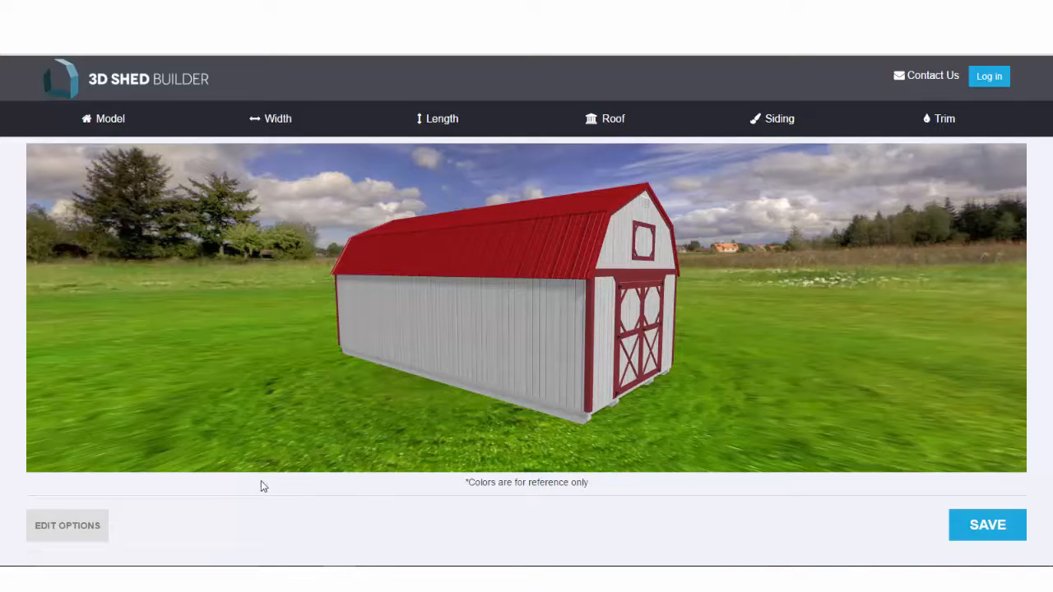
{"action": "left_click", "coordinate": [76, 527]}
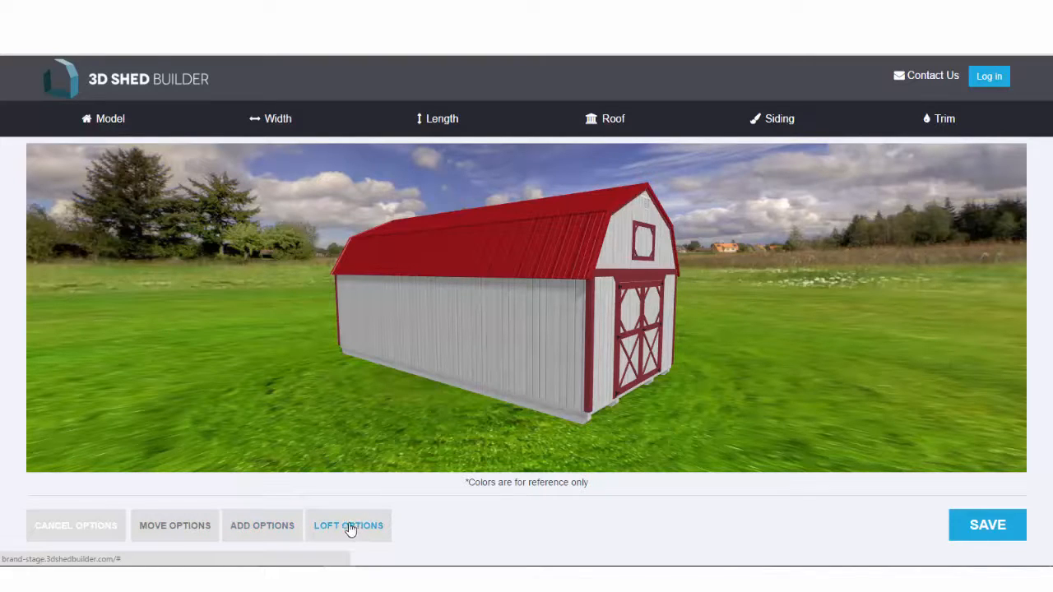
Relocate the double door to the centre of the 24' long wall, 9' from each end, and save.
{"action": "left_click", "coordinate": [177, 530]}
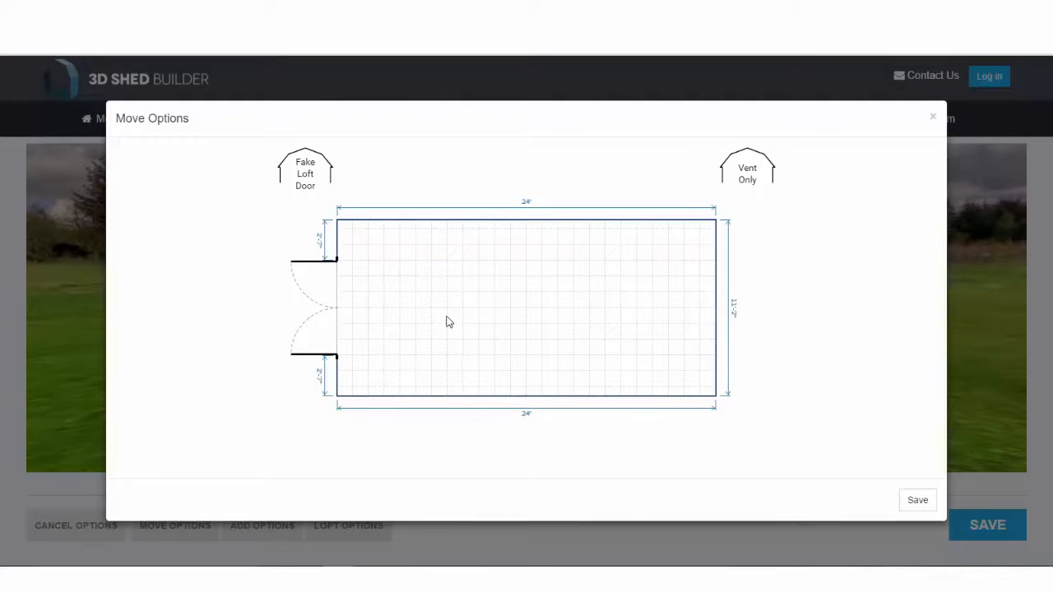
{"action": "mouse_move", "coordinate": [317, 304]}
{"action": "key", "text": "Delete"}
{"action": "left_click_drag", "start_coordinate": [316, 303], "coordinate": [526, 231]}
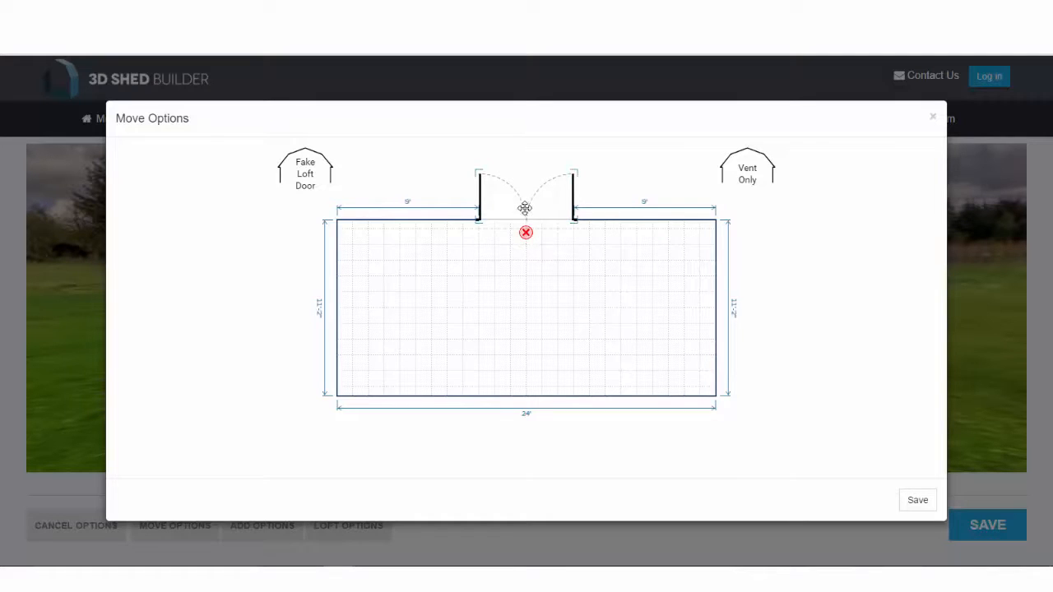
{"action": "left_click", "coordinate": [918, 500]}
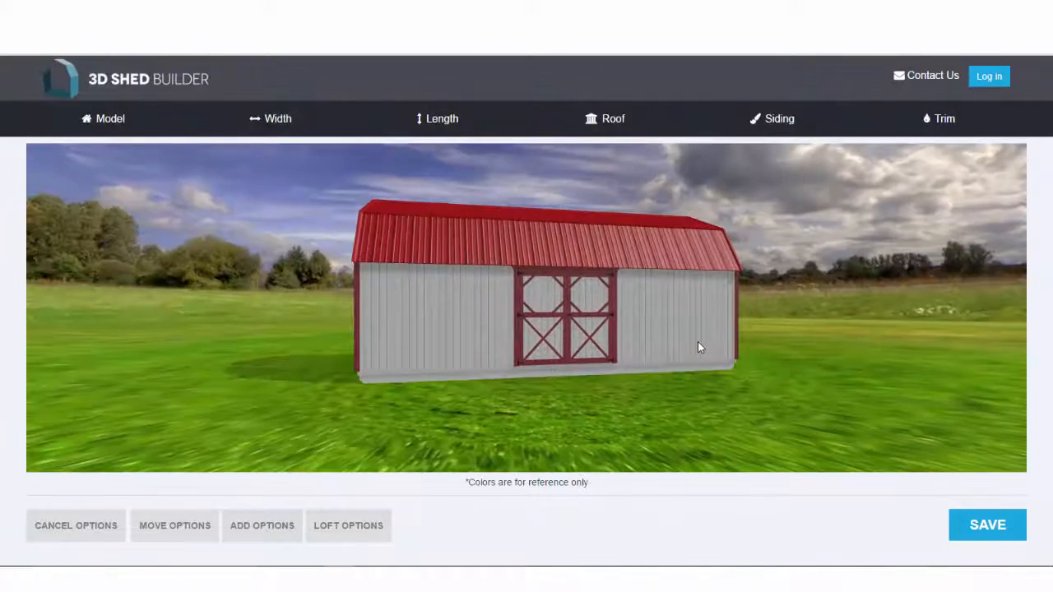
Orbit to a corner view and open the loft options floor plan.
{"action": "left_click_drag", "start_coordinate": [698, 341], "coordinate": [493, 356]}
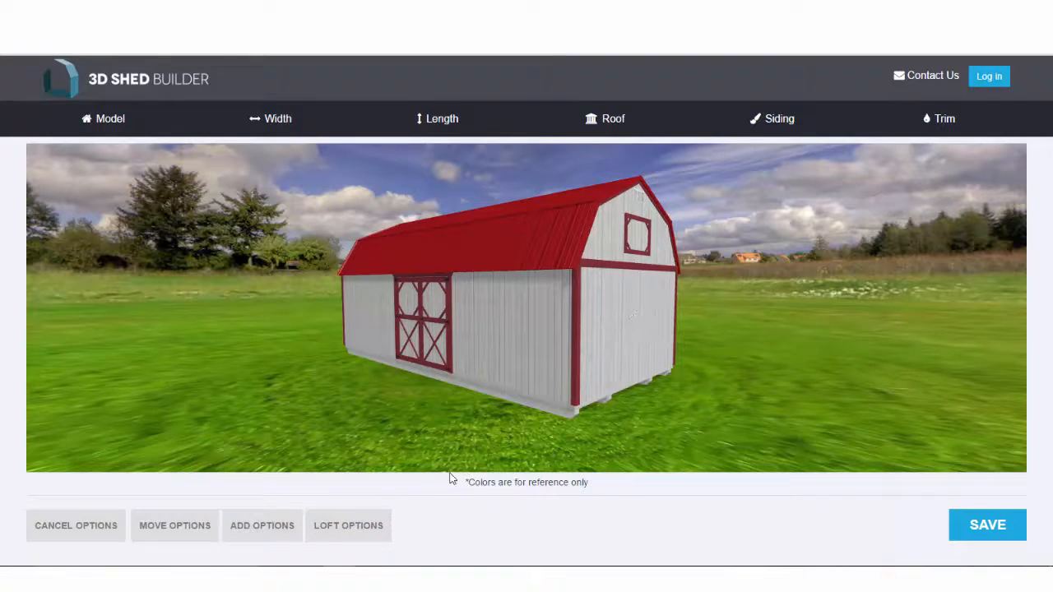
{"action": "left_click", "coordinate": [350, 527]}
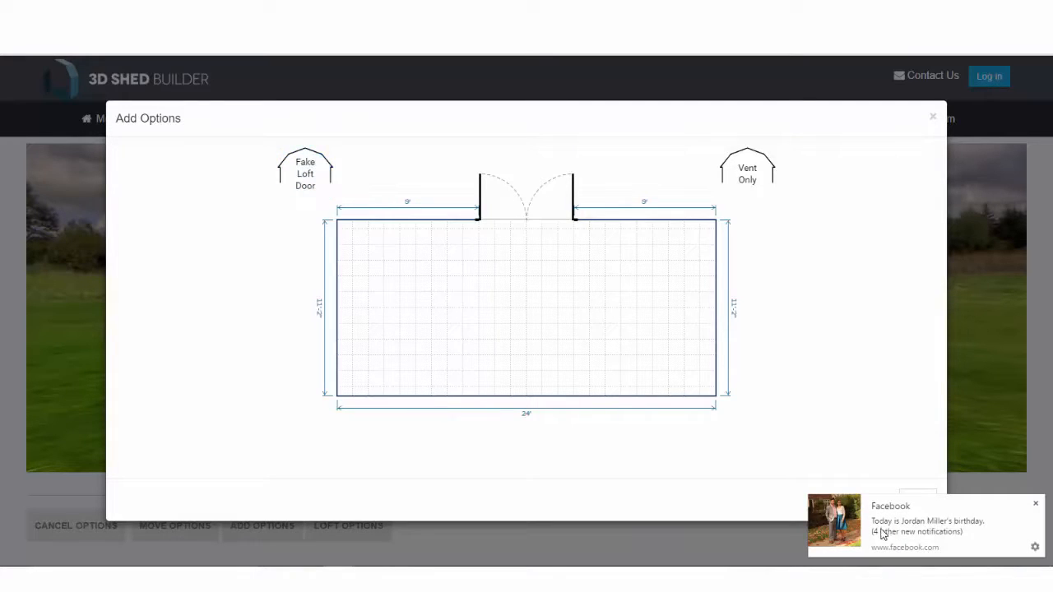
Set both loft openings to 2' Wide Loft Window and save the loft choices.
{"action": "left_click", "coordinate": [1036, 505]}
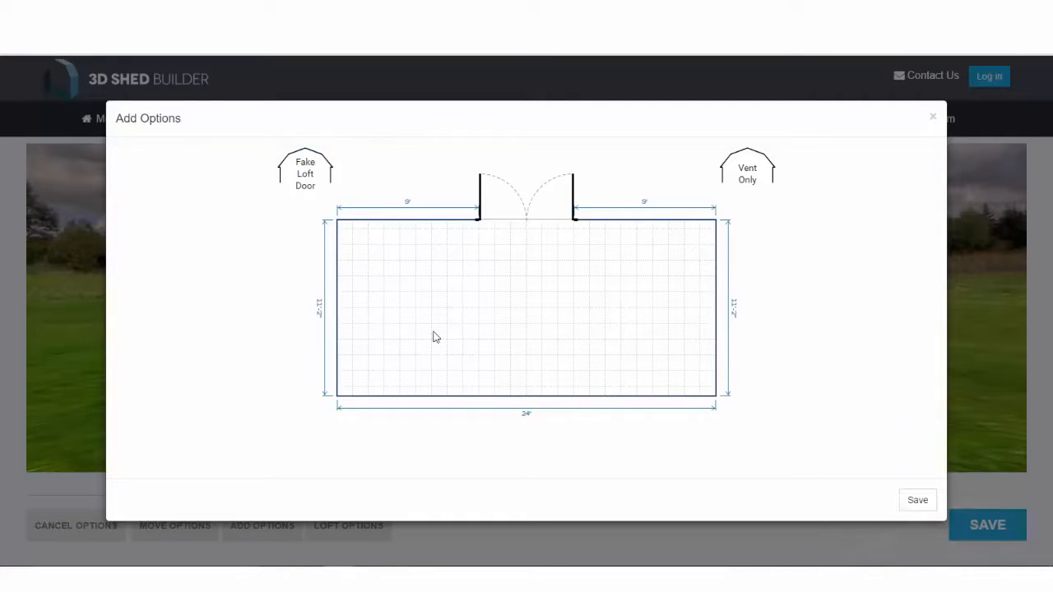
{"action": "left_click", "coordinate": [314, 182]}
{"action": "left_click", "coordinate": [314, 181]}
{"action": "left_click", "coordinate": [313, 182]}
{"action": "left_click", "coordinate": [313, 181]}
{"action": "left_click", "coordinate": [313, 182]}
{"action": "left_click", "coordinate": [753, 175]}
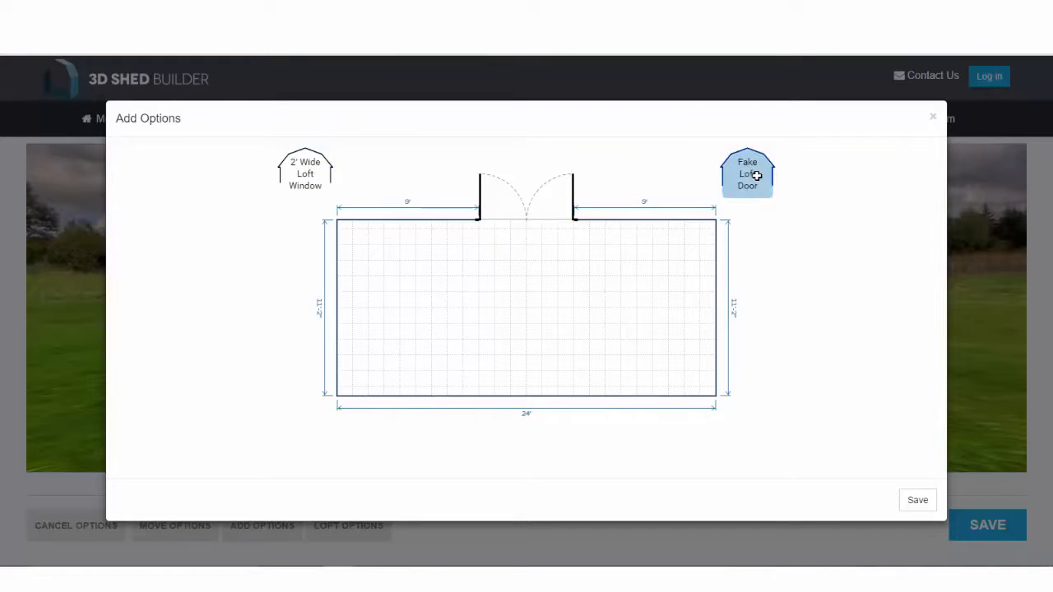
{"action": "left_click", "coordinate": [753, 174]}
{"action": "left_click", "coordinate": [916, 503]}
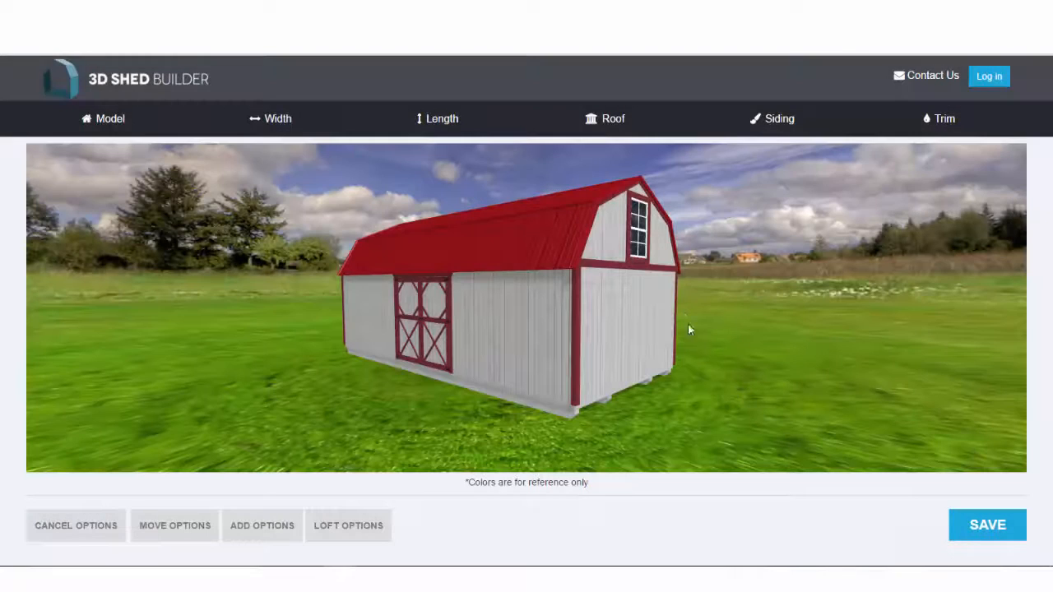
{"action": "left_click_drag", "start_coordinate": [699, 295], "coordinate": [826, 314]}
{"action": "left_click_drag", "start_coordinate": [420, 332], "coordinate": [888, 338]}
{"action": "left_click_drag", "start_coordinate": [723, 323], "coordinate": [646, 307]}
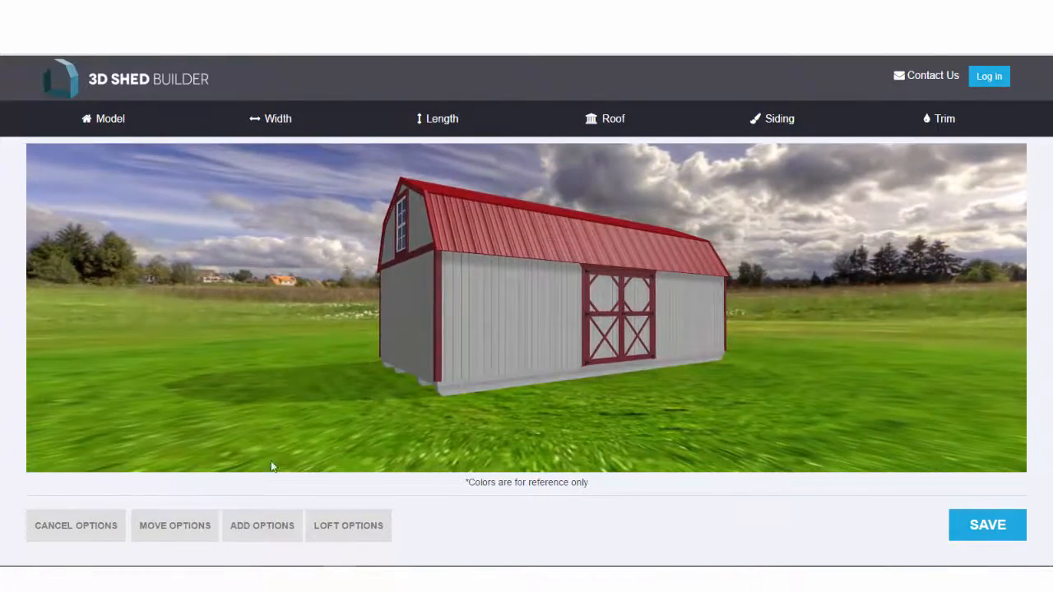
Add a 9' roll-up door to the left gable end wall and save it.
{"action": "left_click", "coordinate": [265, 526]}
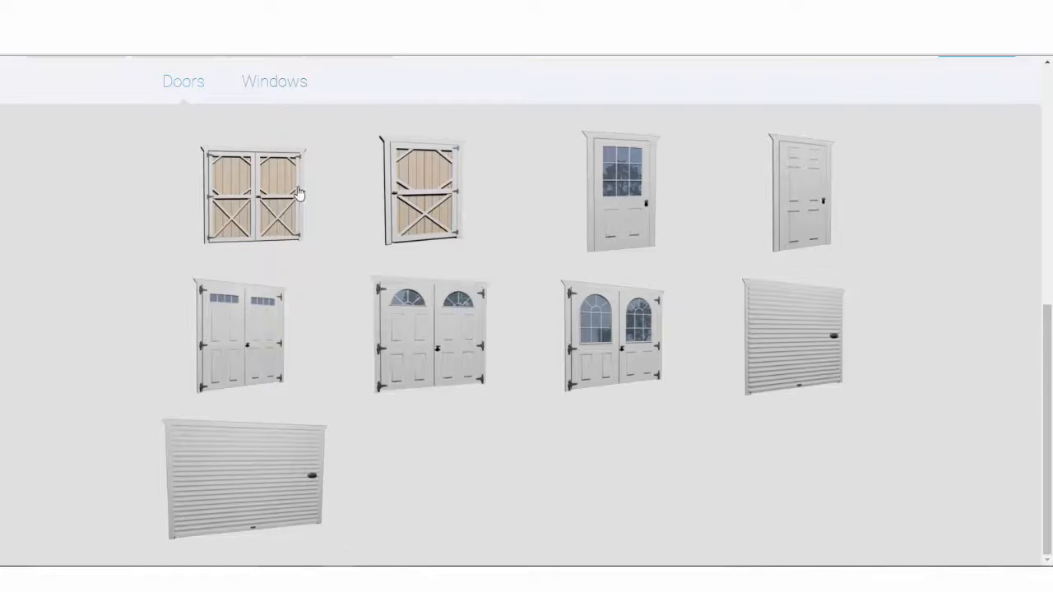
{"action": "left_click", "coordinate": [273, 466]}
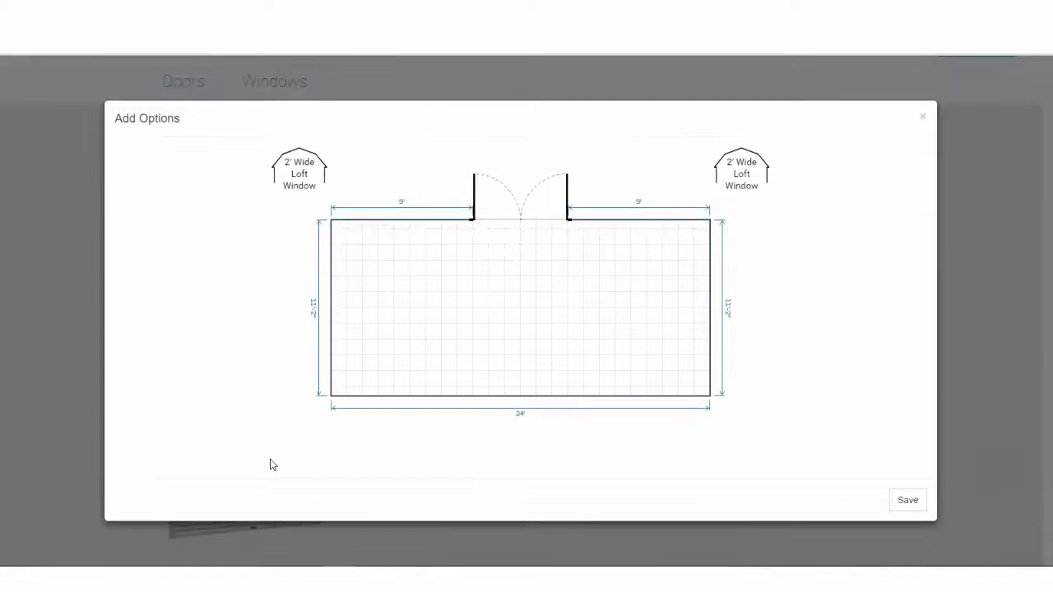
{"action": "left_click", "coordinate": [336, 309]}
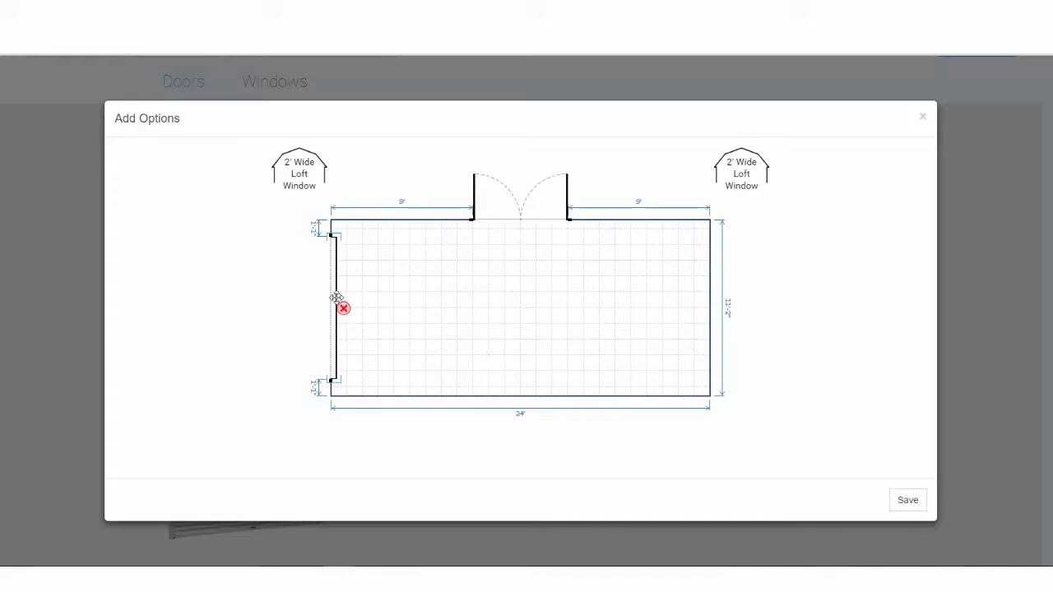
{"action": "left_click", "coordinate": [910, 500]}
Orbit to view the roll-up door end and switch to the window options.
{"action": "scroll", "coordinate": [919, 469], "scroll_direction": "up", "scroll_amount": 5}
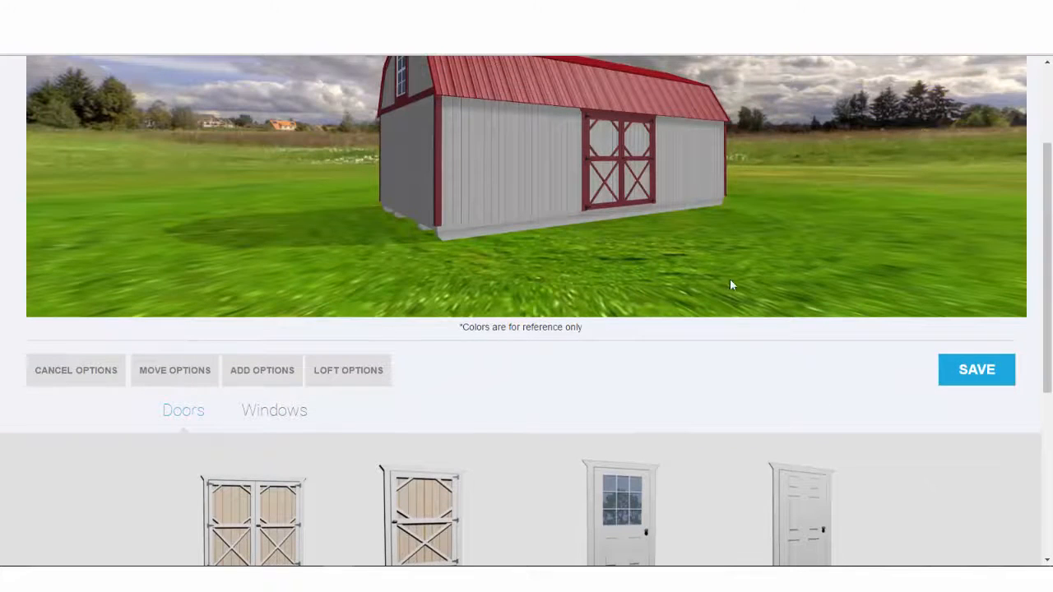
{"action": "left_click_drag", "start_coordinate": [731, 287], "coordinate": [602, 181]}
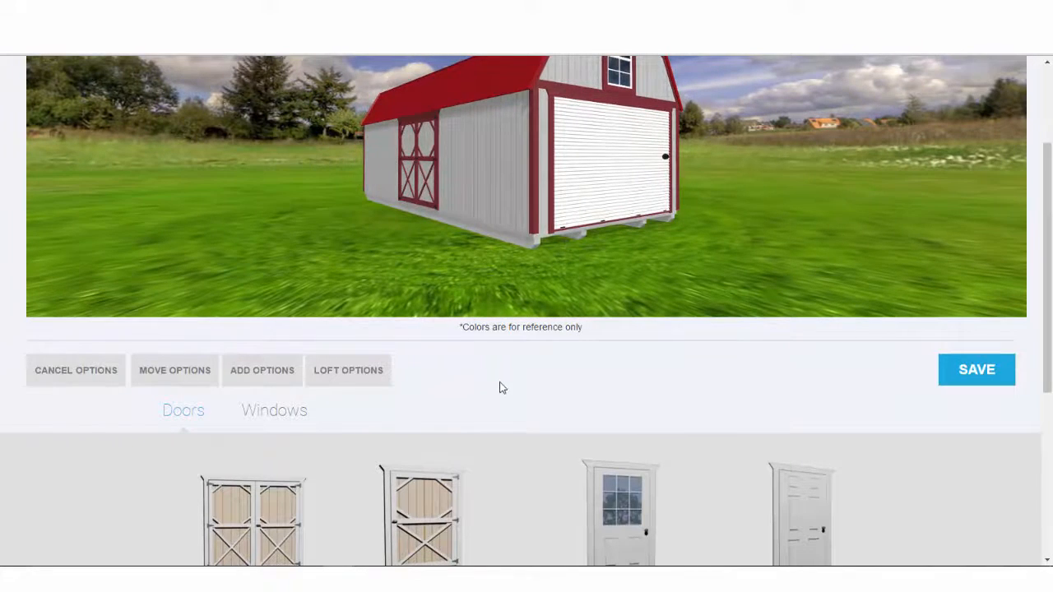
{"action": "left_click", "coordinate": [275, 414]}
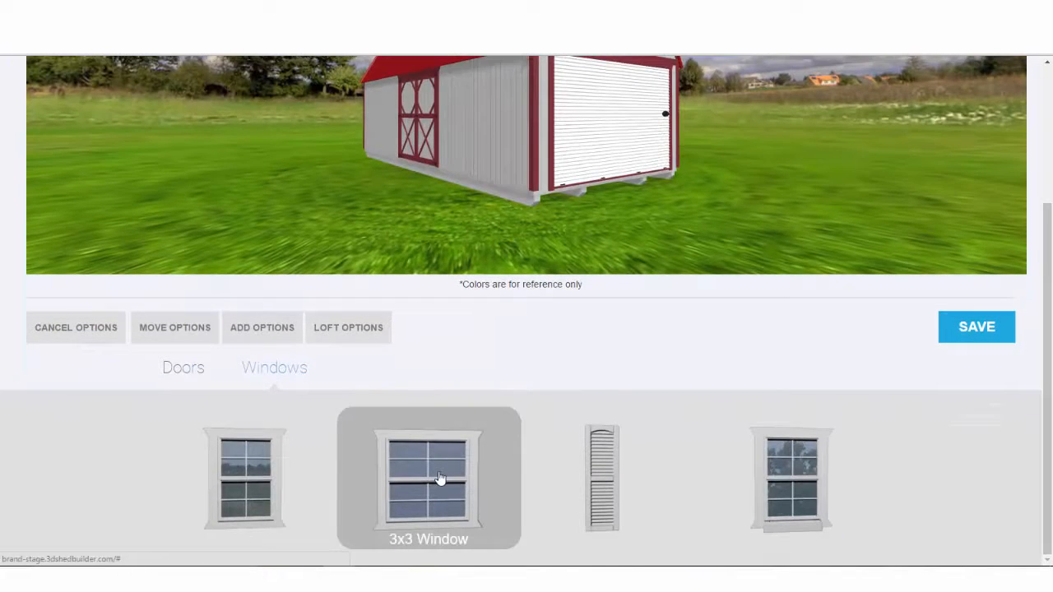
Place two 3x3 windows on the long wall, evenly spaced either side of the barn door.
{"action": "left_click", "coordinate": [440, 479]}
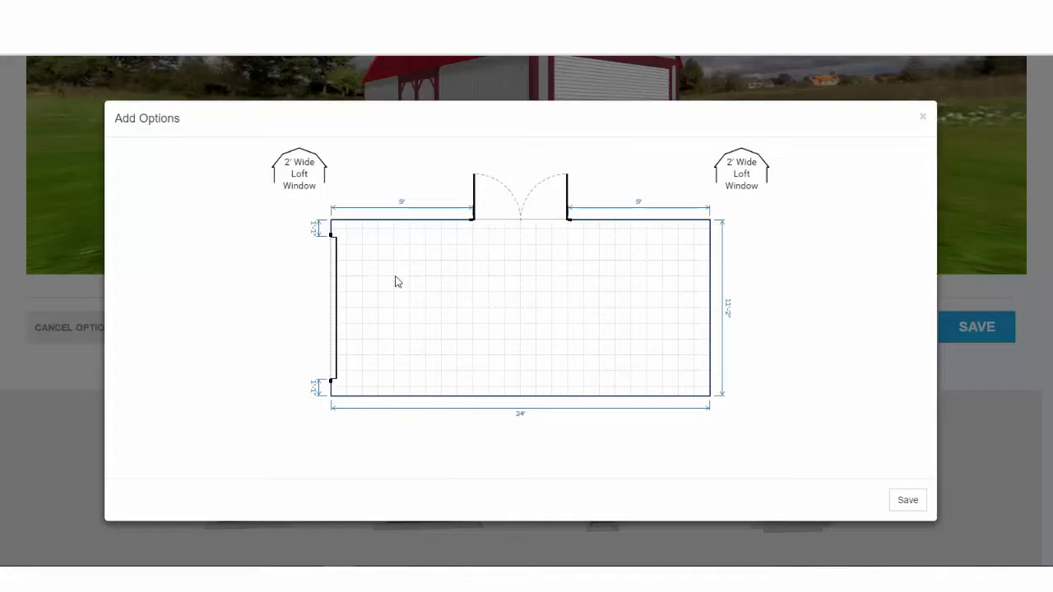
{"action": "left_click", "coordinate": [400, 221]}
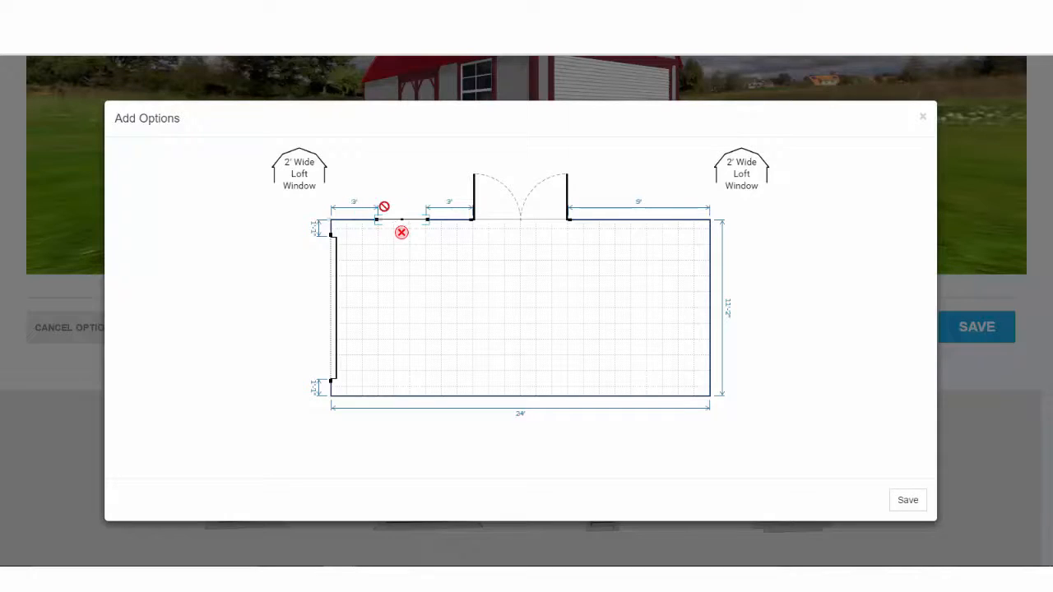
{"action": "left_click", "coordinate": [643, 222]}
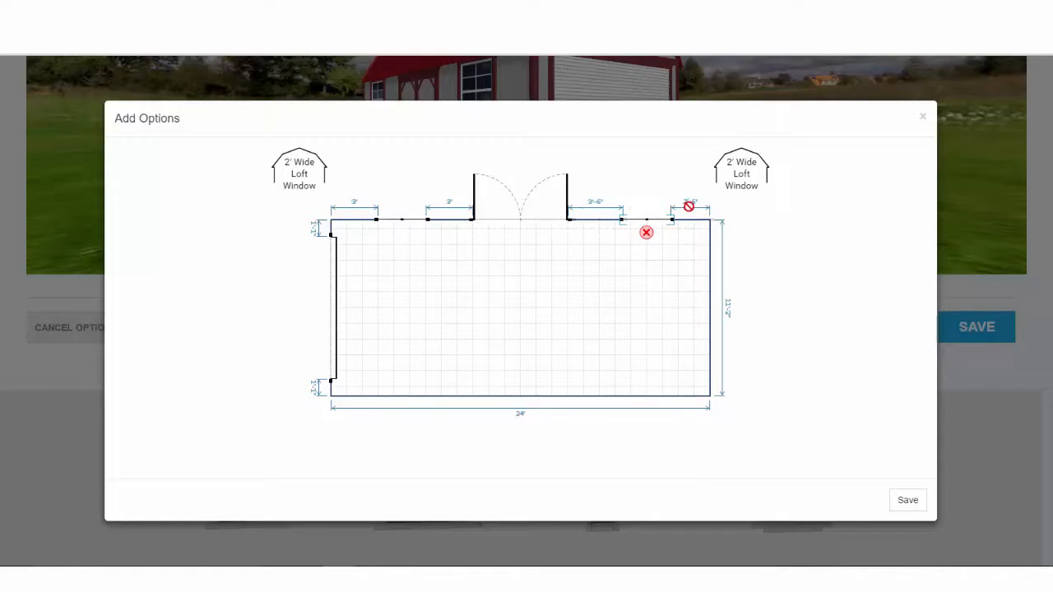
{"action": "left_click", "coordinate": [647, 221]}
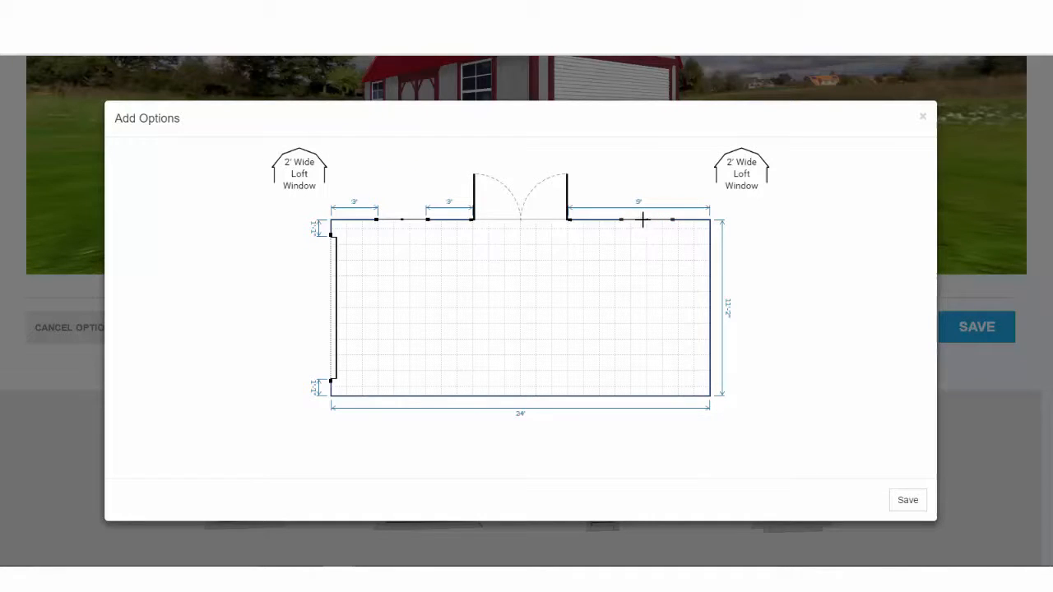
{"action": "left_click_drag", "start_coordinate": [643, 221], "coordinate": [642, 220]}
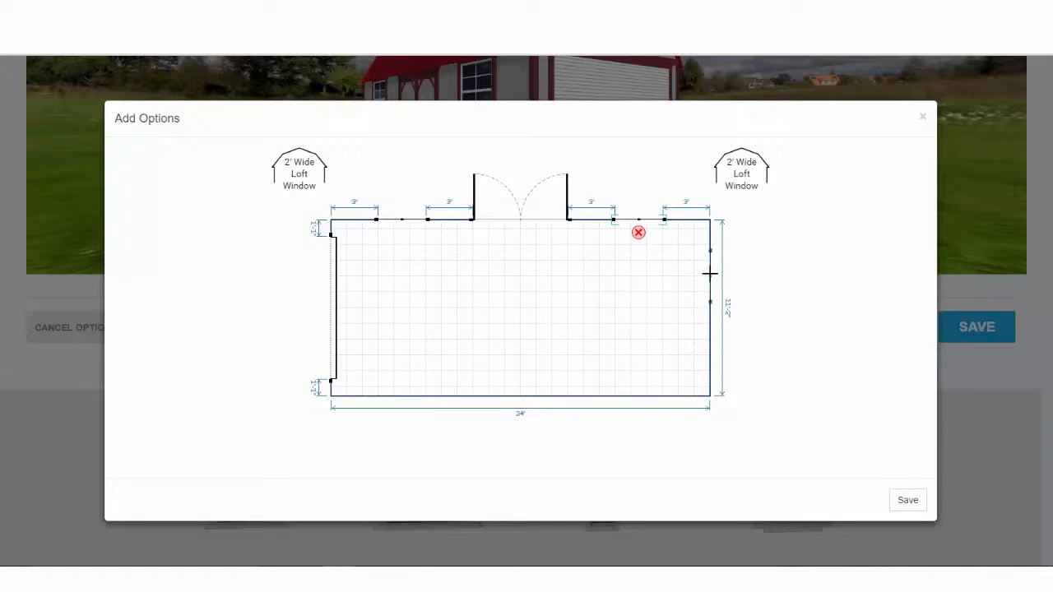
{"action": "left_click", "coordinate": [907, 500]}
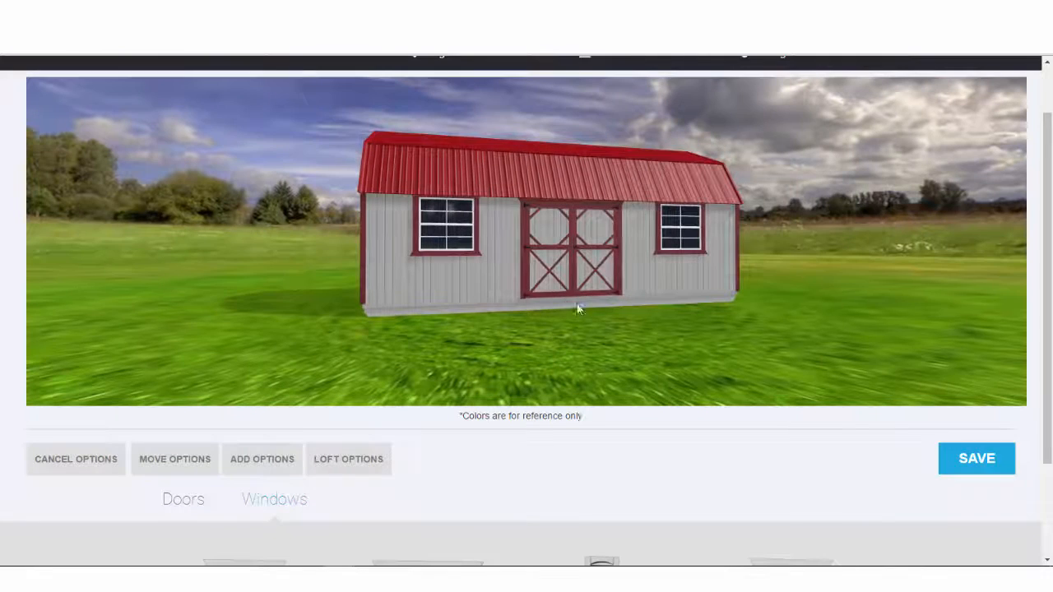
Add a 9 Lite Steel Door centred on the right end wall, 4'-1" each side.
{"action": "scroll", "coordinate": [502, 455], "scroll_direction": "down", "scroll_amount": 2}
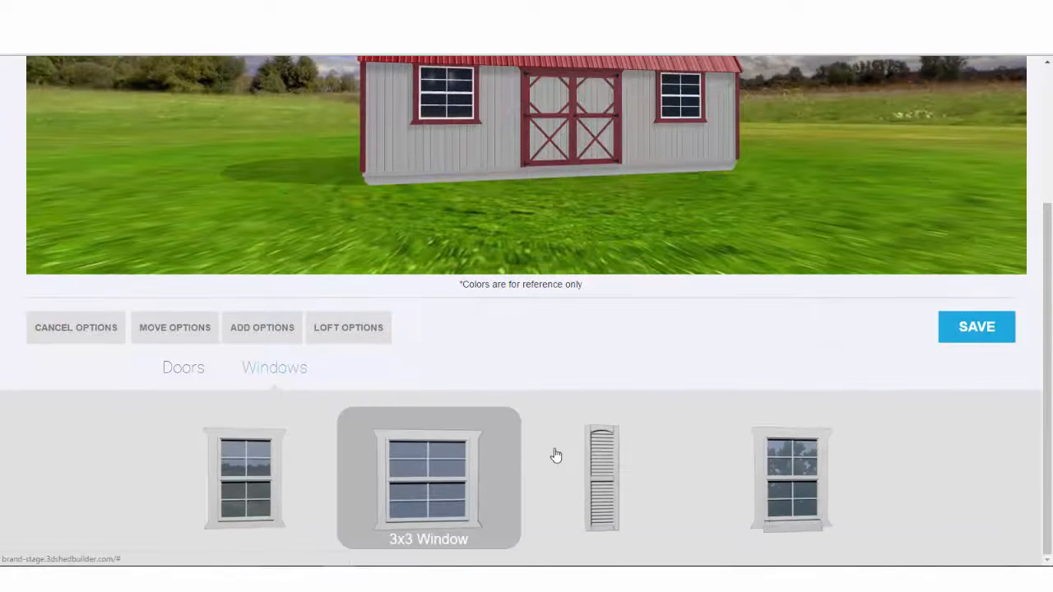
{"action": "left_click", "coordinate": [184, 380]}
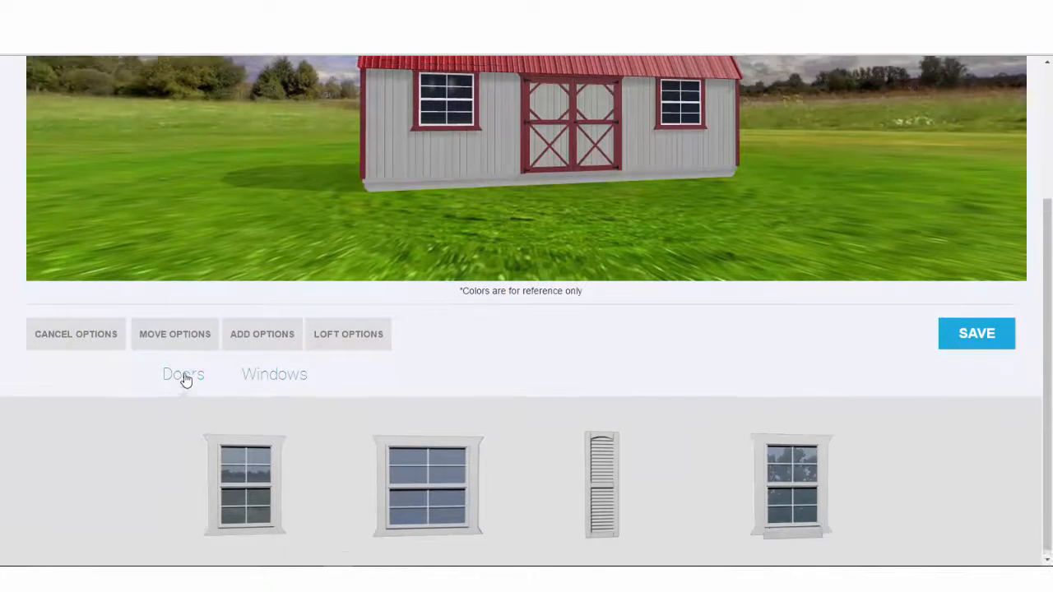
{"action": "scroll", "coordinate": [191, 382], "scroll_direction": "down", "scroll_amount": 3}
{"action": "scroll", "coordinate": [191, 382], "scroll_direction": "down", "scroll_amount": 3}
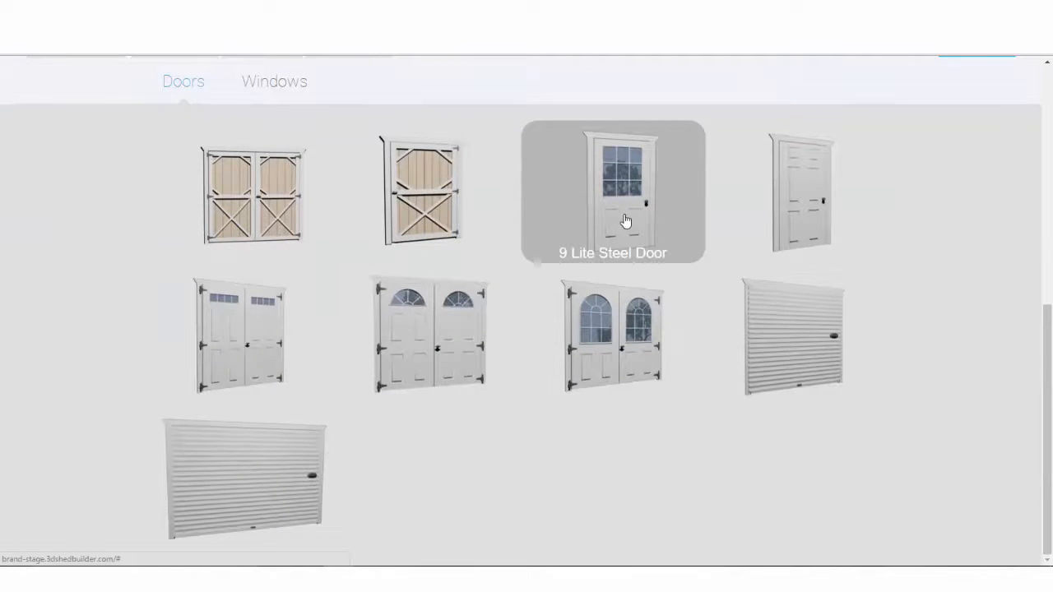
{"action": "left_click", "coordinate": [624, 221]}
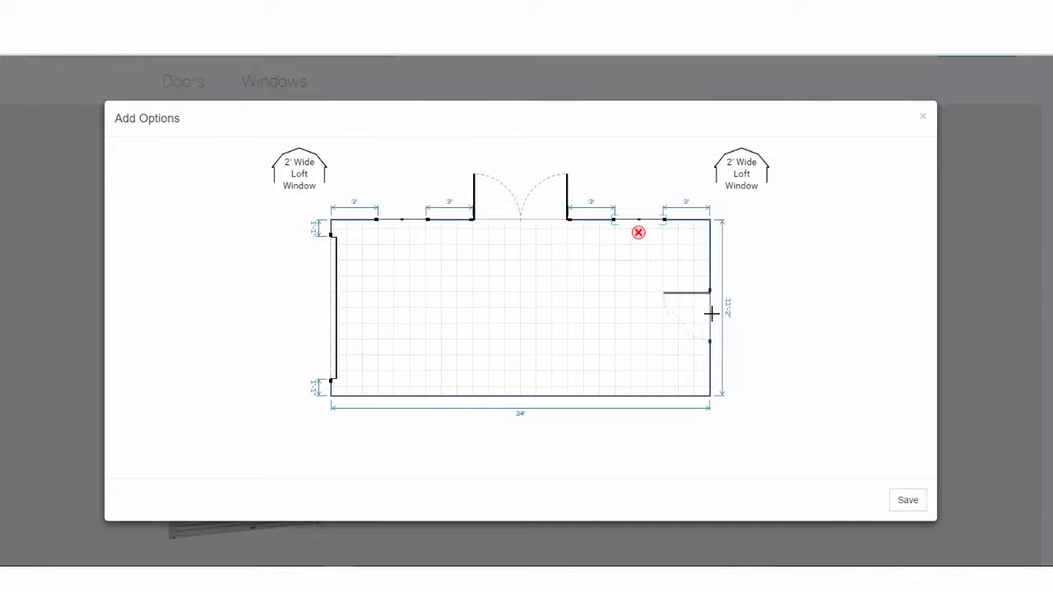
{"action": "left_click", "coordinate": [710, 301]}
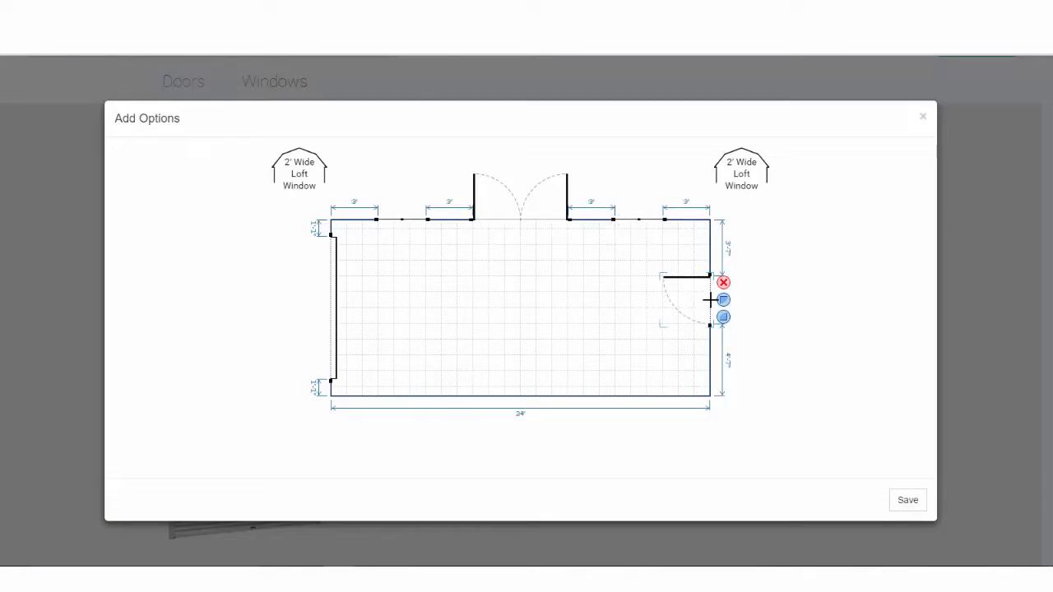
{"action": "left_click_drag", "start_coordinate": [700, 301], "coordinate": [701, 307]}
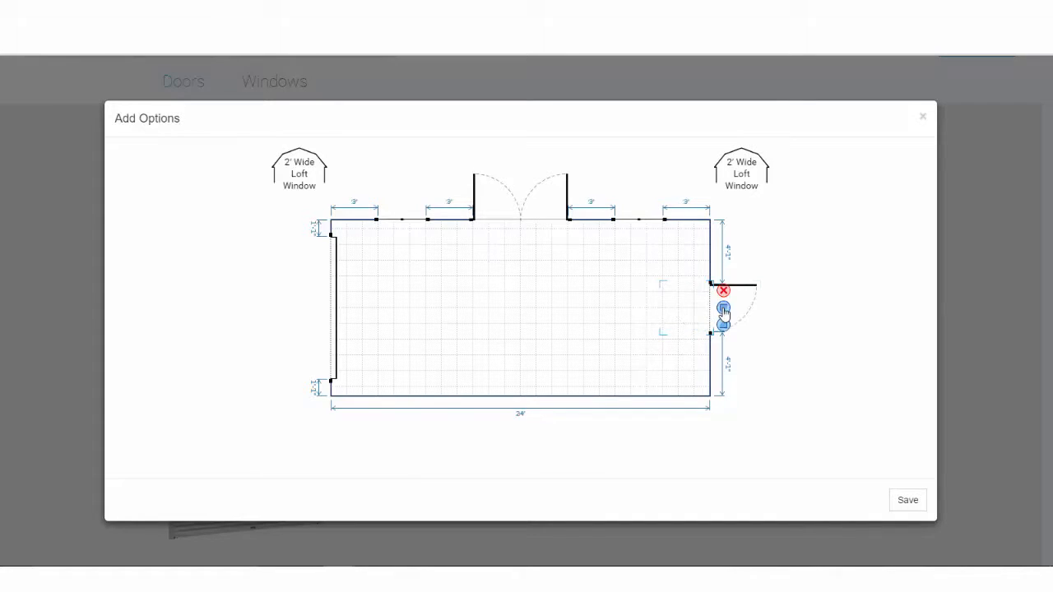
Try the door's swing and hinge flips, leave it opening inward, and save.
{"action": "left_click", "coordinate": [723, 309]}
{"action": "left_click", "coordinate": [700, 311]}
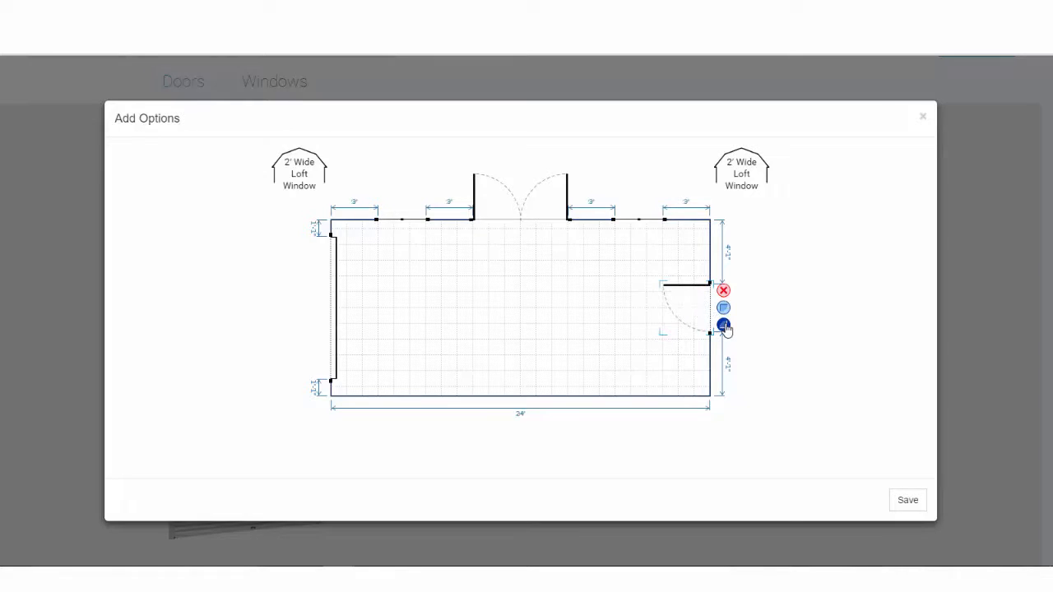
{"action": "left_click", "coordinate": [724, 326]}
{"action": "left_click", "coordinate": [724, 326]}
{"action": "left_click", "coordinate": [724, 326]}
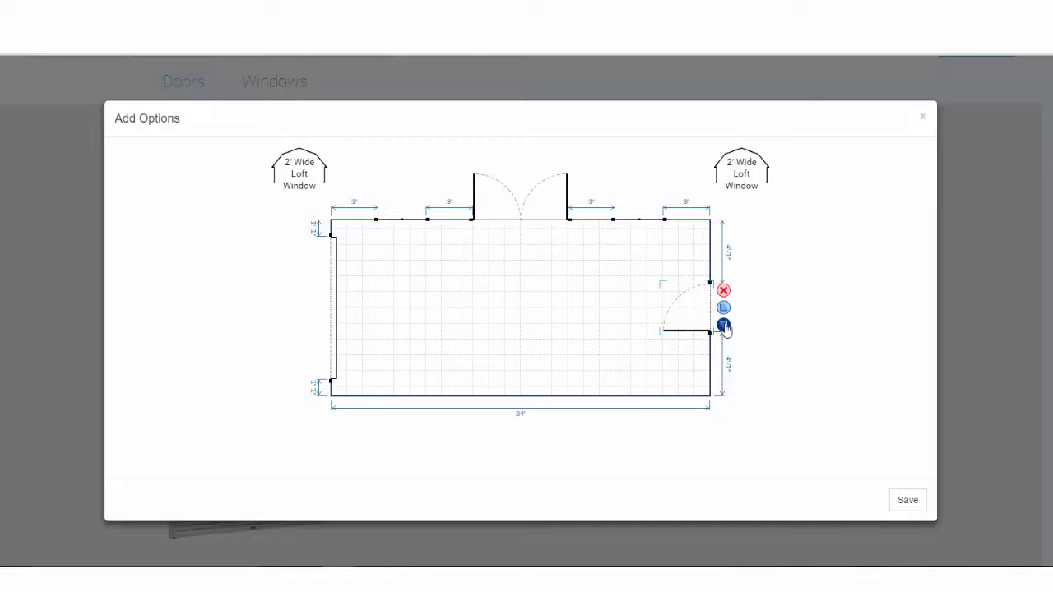
{"action": "left_click", "coordinate": [723, 307]}
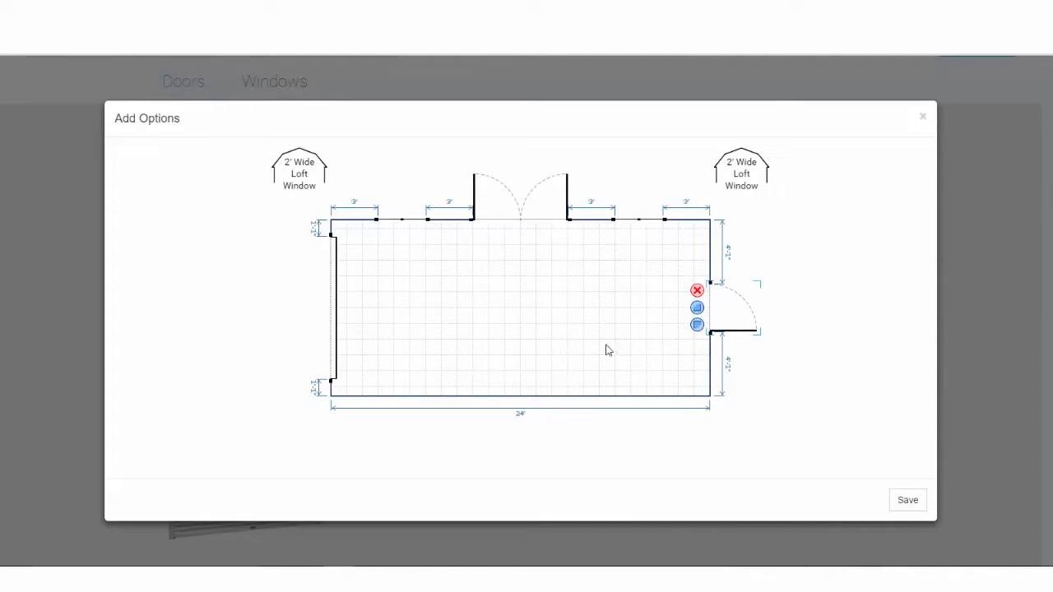
{"action": "left_click", "coordinate": [697, 310]}
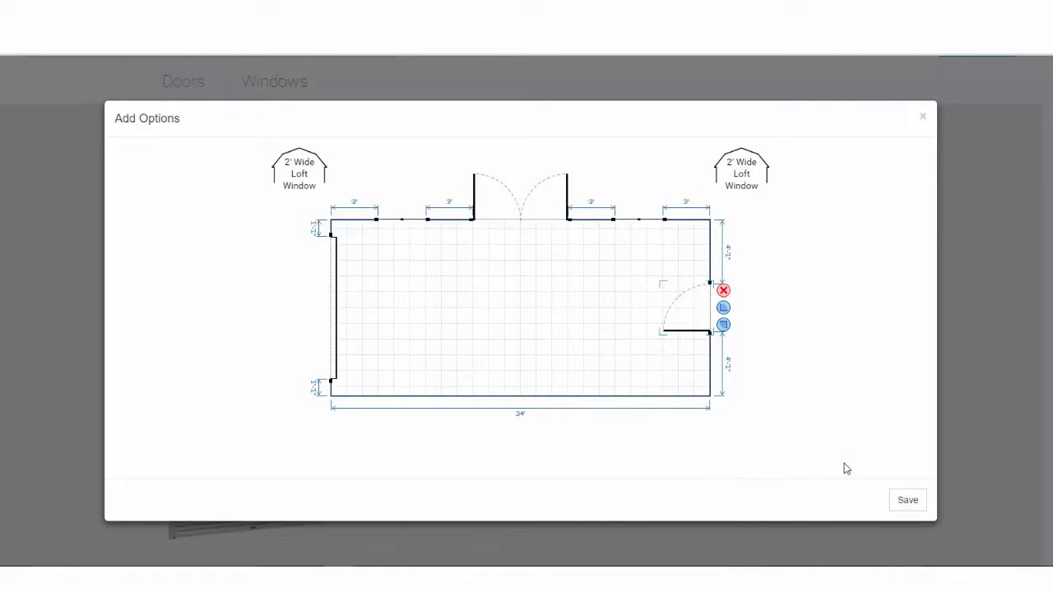
{"action": "left_click", "coordinate": [909, 500]}
{"action": "scroll", "coordinate": [911, 467], "scroll_direction": "up", "scroll_amount": 2}
{"action": "scroll", "coordinate": [911, 468], "scroll_direction": "up", "scroll_amount": 3}
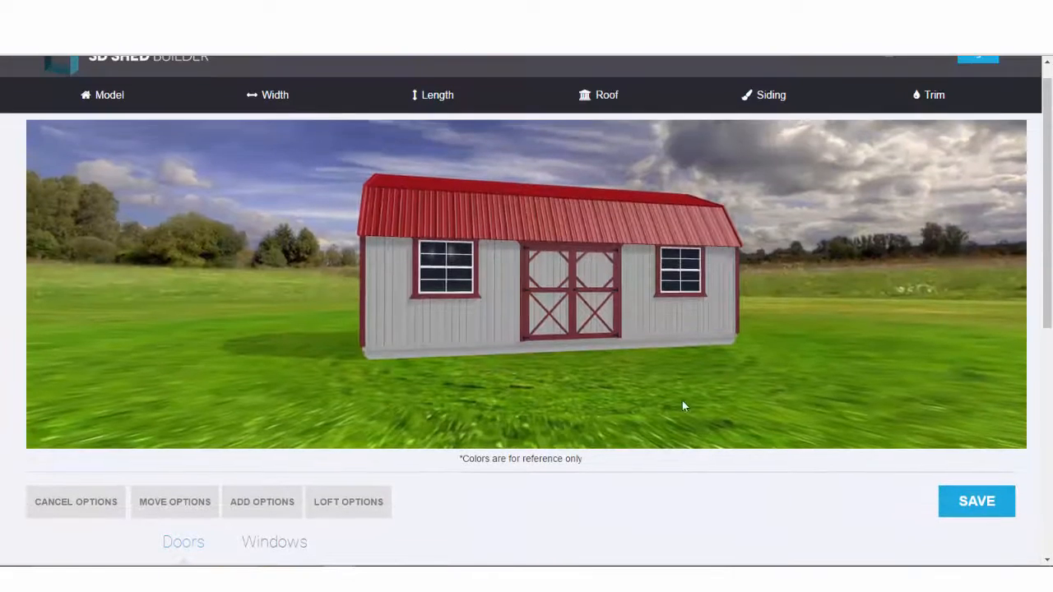
{"action": "mouse_move", "coordinate": [683, 404]}
{"action": "left_mouse_down"}
{"action": "mouse_move", "coordinate": [1011, 376]}
{"action": "mouse_move", "coordinate": [773, 393]}
{"action": "mouse_move", "coordinate": [676, 385]}
{"action": "left_mouse_up"}
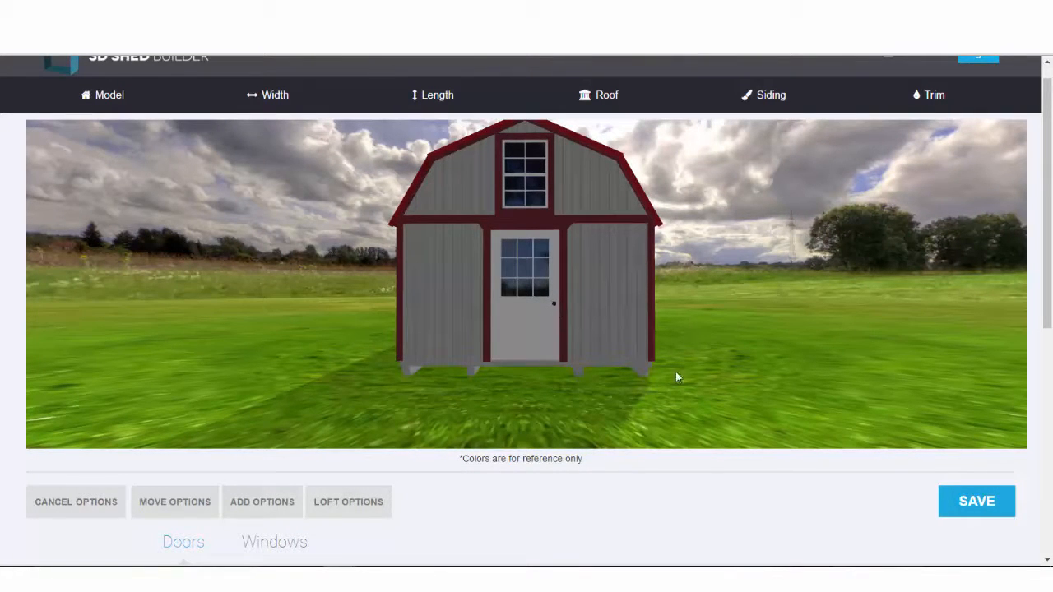
{"action": "left_click_drag", "start_coordinate": [590, 389], "coordinate": [690, 379]}
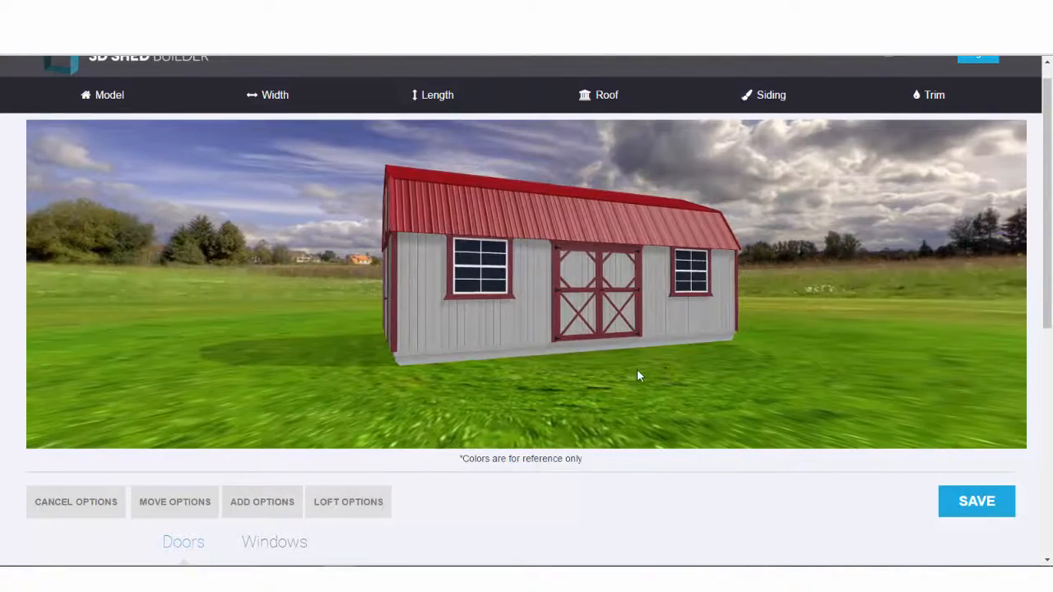